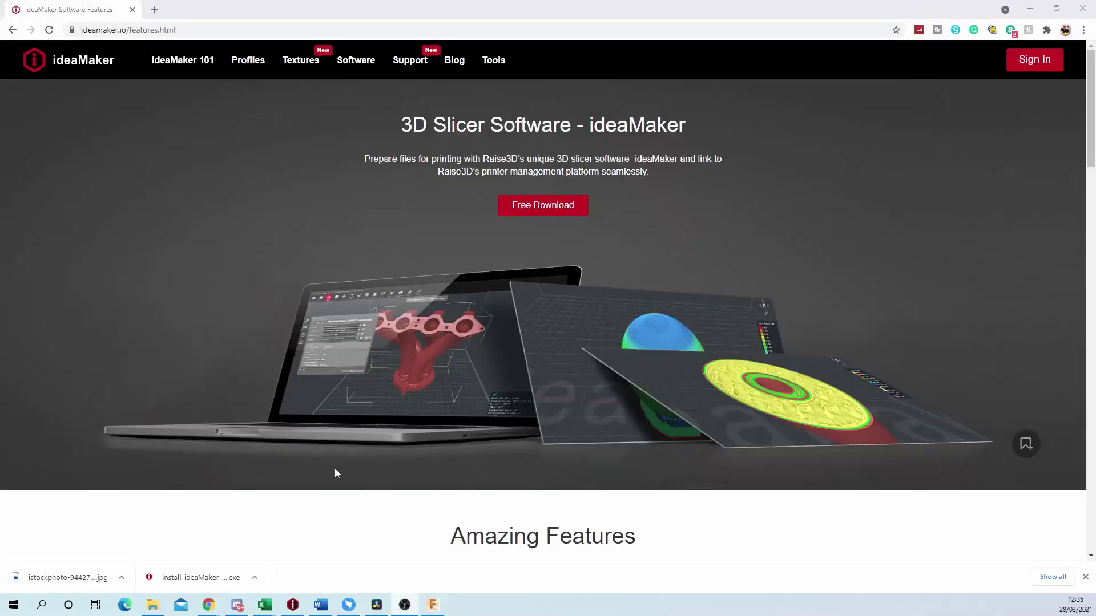
# Look through the ideaMaker features page, visit the Download Center and open the ideaMaker Release Notes.
pyautogui.scroll(-5, 551, 422)
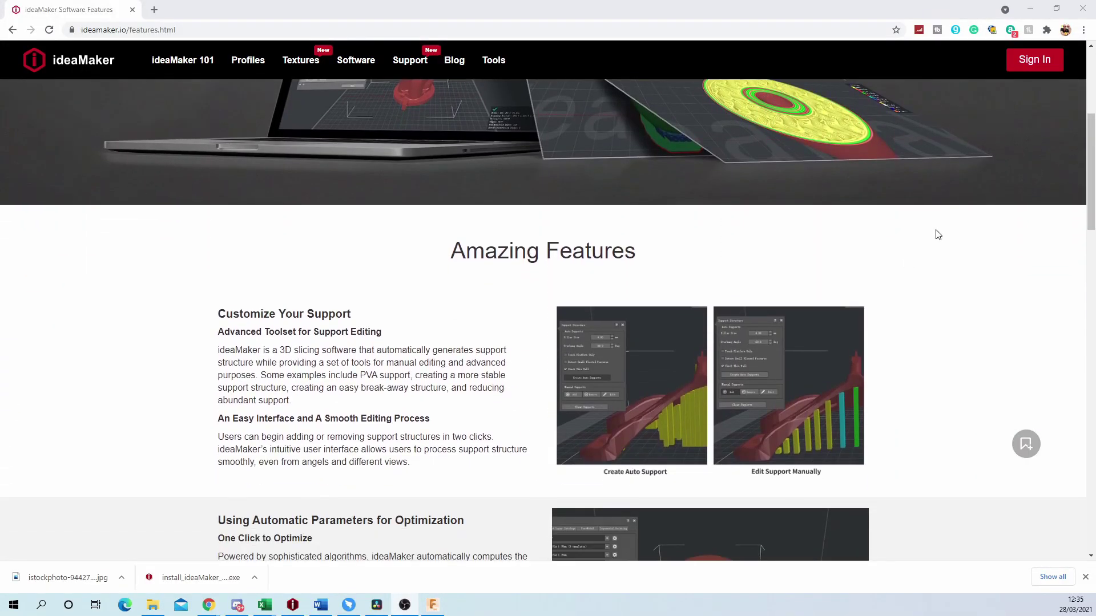
pyautogui.moveTo(1084, 149); pyautogui.dragTo(1047, 451)
pyautogui.moveTo(341, 64)
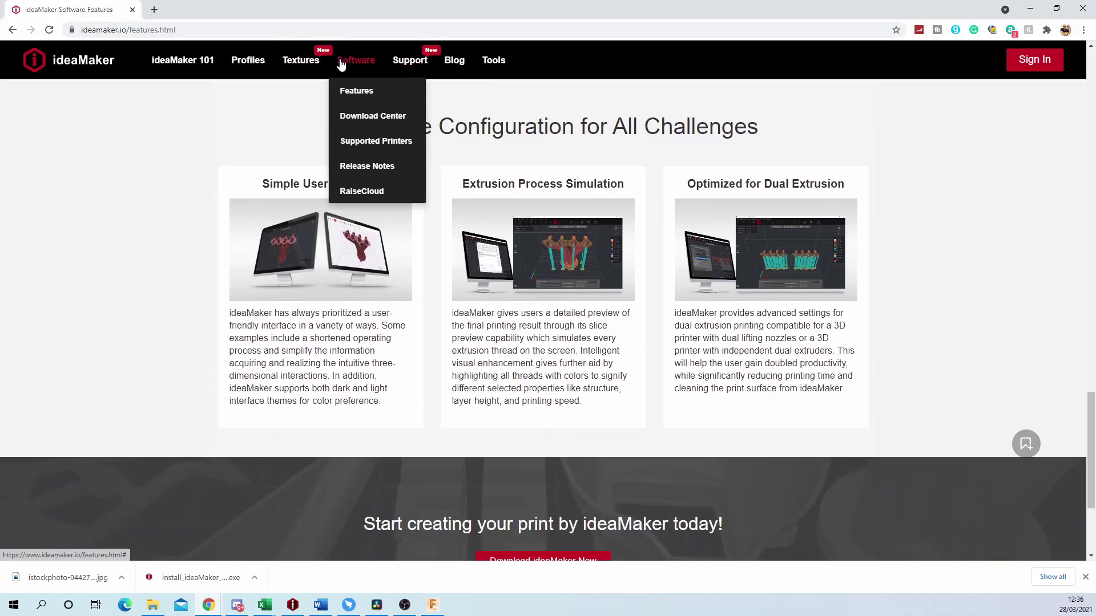
pyautogui.click(365, 117)
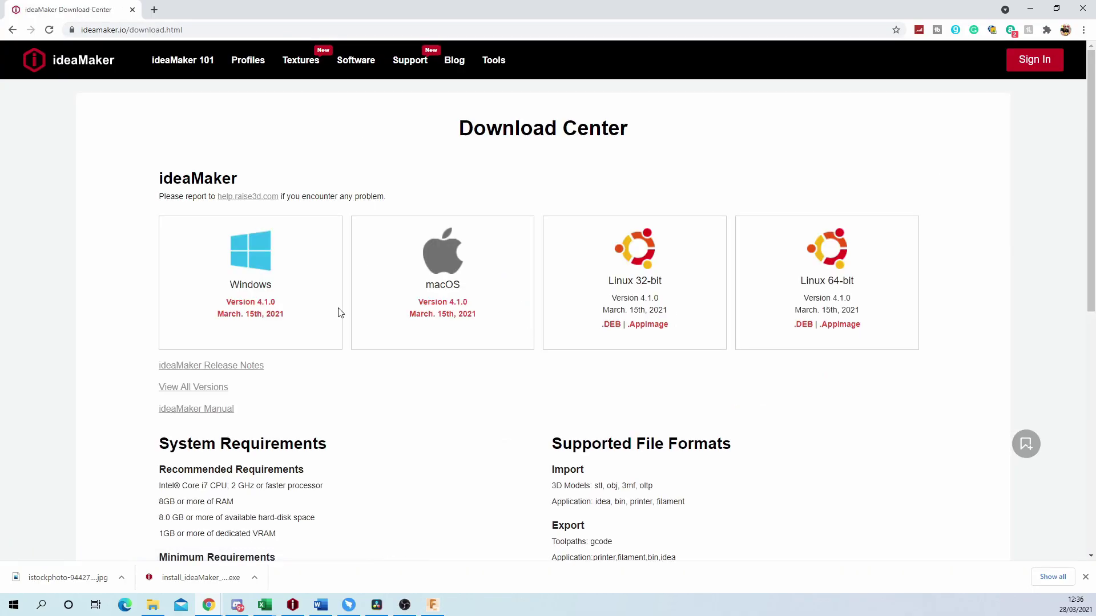
pyautogui.click(228, 370)
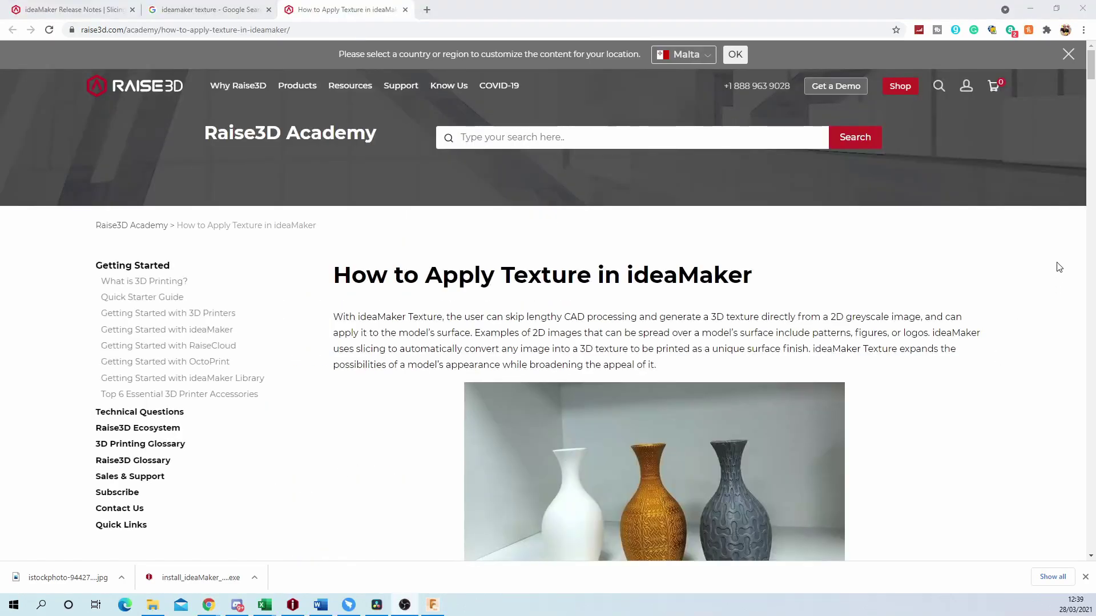
# Read the "How to Apply Texture in ideaMaker" article, viewing the textured vase and DIY headphones photos enlarged.
pyautogui.scroll(-2, 1092, 80)
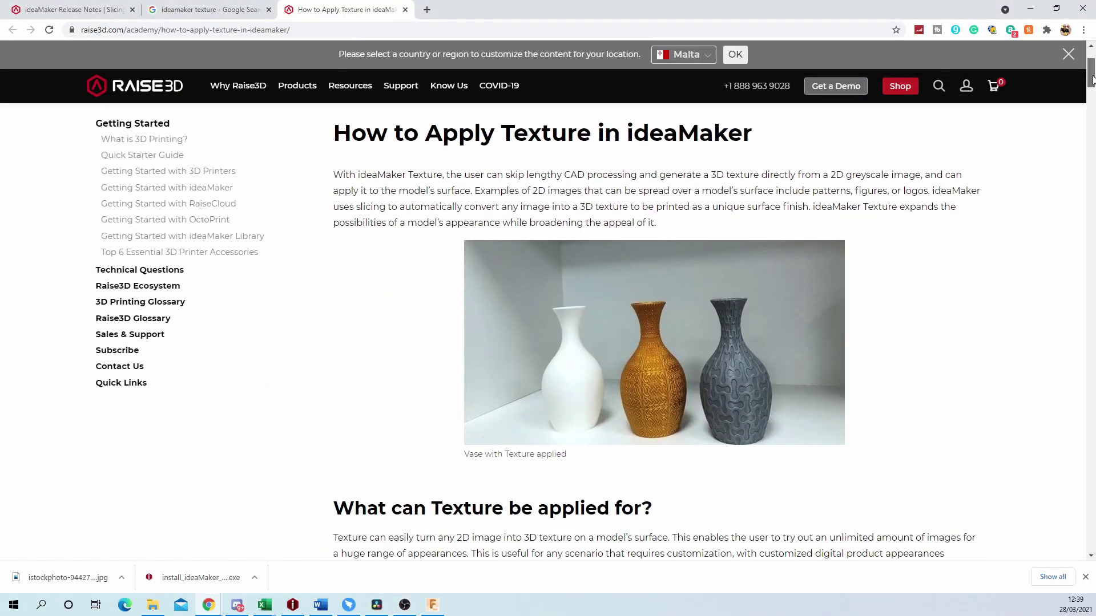
pyautogui.moveTo(1091, 80); pyautogui.dragTo(1091, 84)
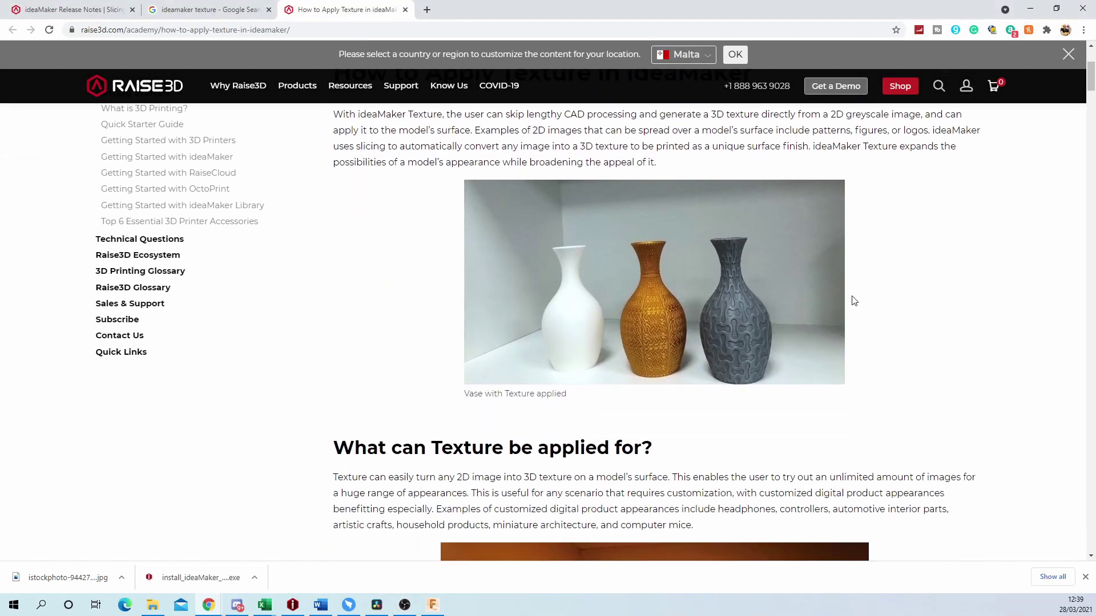
pyautogui.click(755, 322)
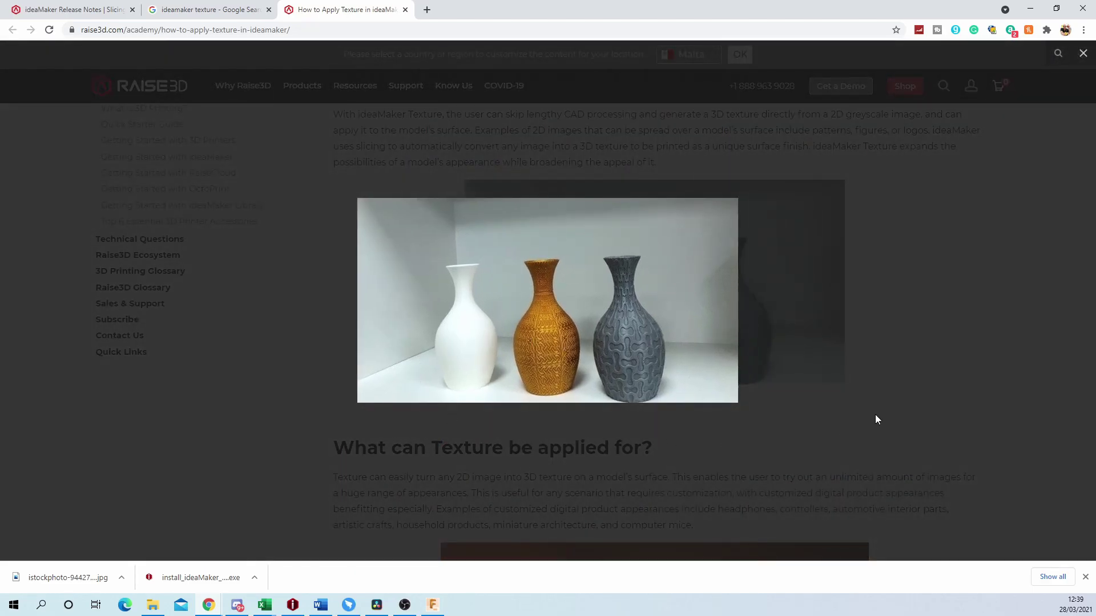
pyautogui.click(917, 381)
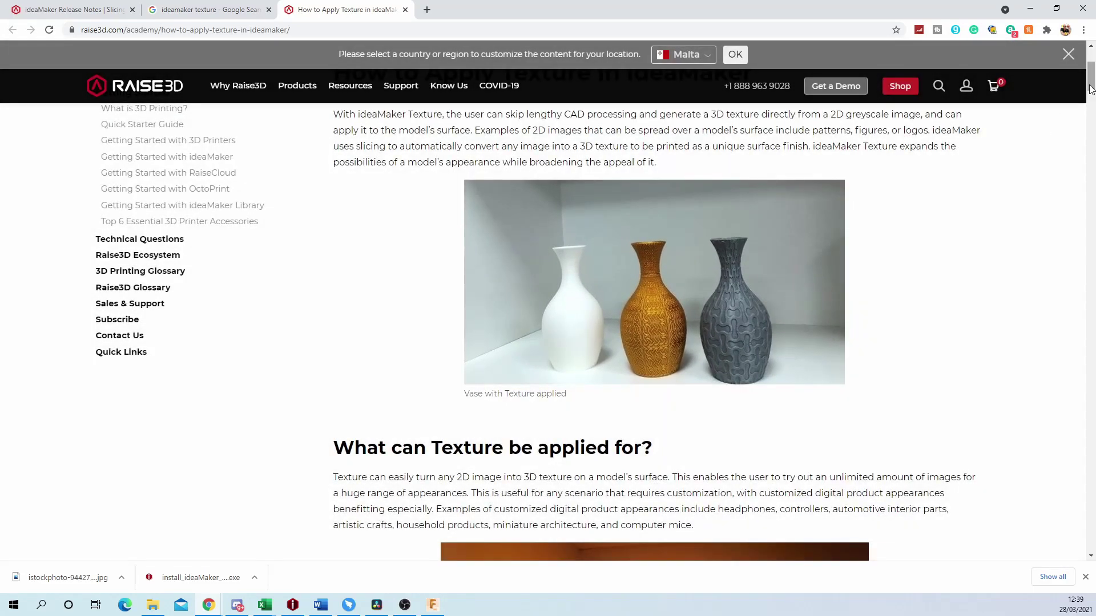
pyautogui.moveTo(1091, 89); pyautogui.dragTo(1091, 131)
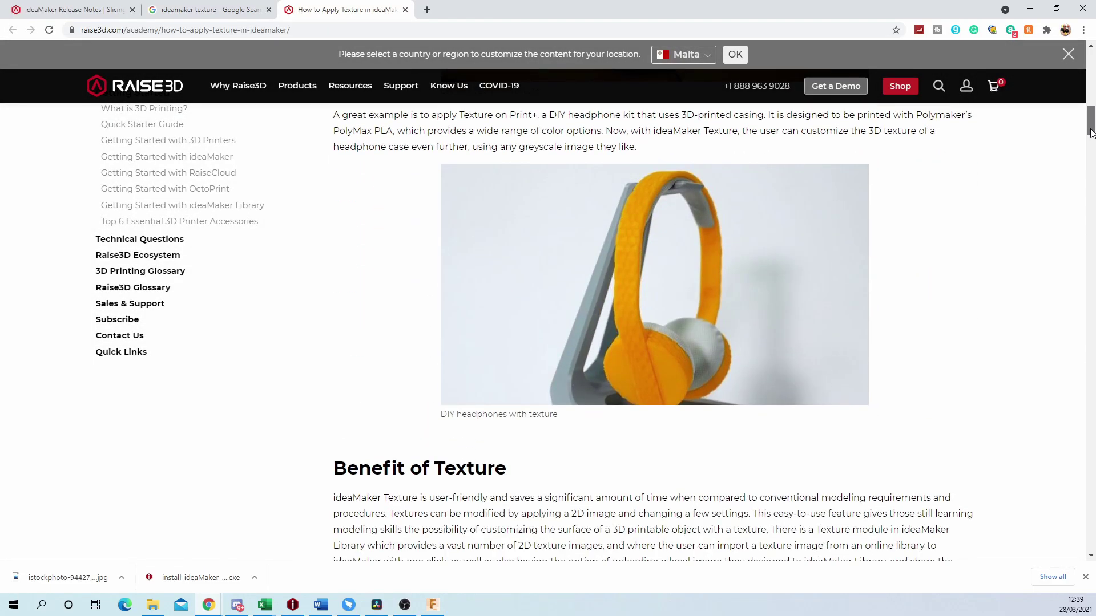
pyautogui.click(655, 300)
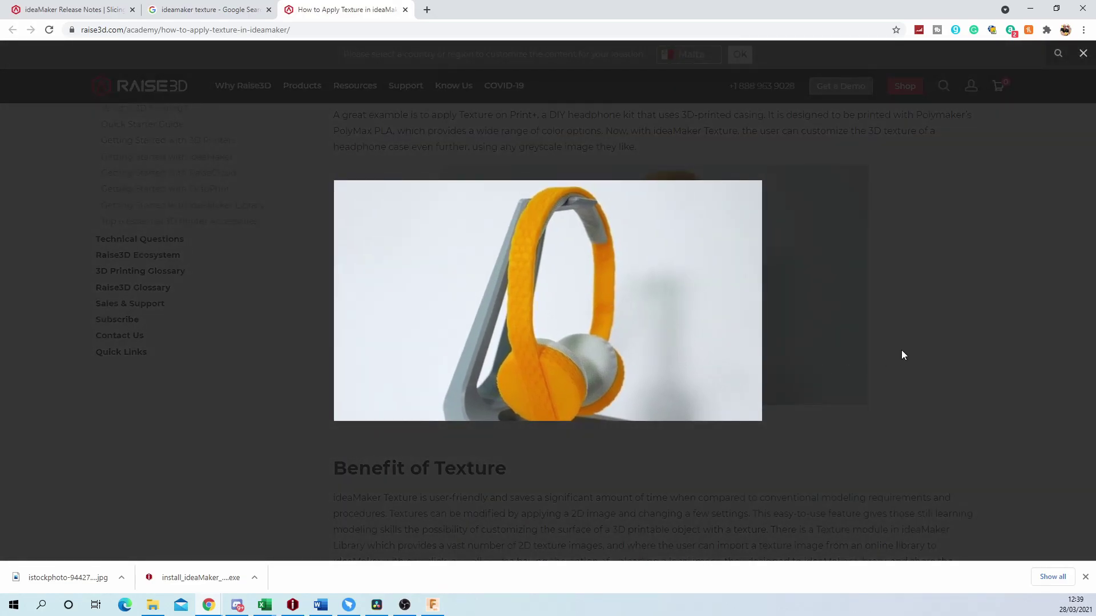
pyautogui.click(903, 350)
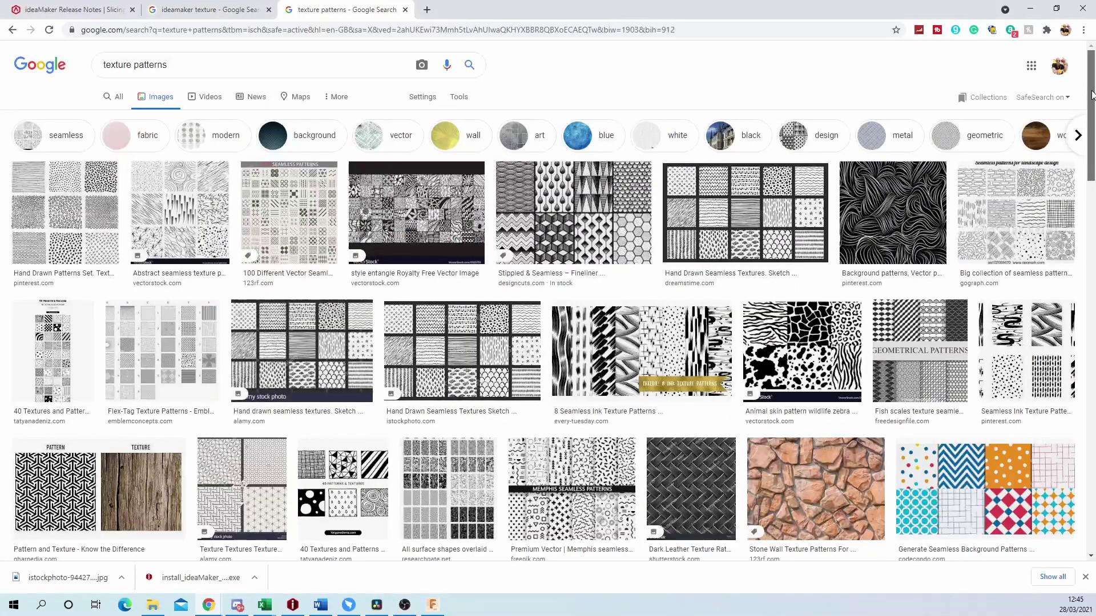
# Browse the image results for "texture patterns" for examples of black and white designs.
pyautogui.moveTo(1091, 111); pyautogui.dragTo(1091, 120)
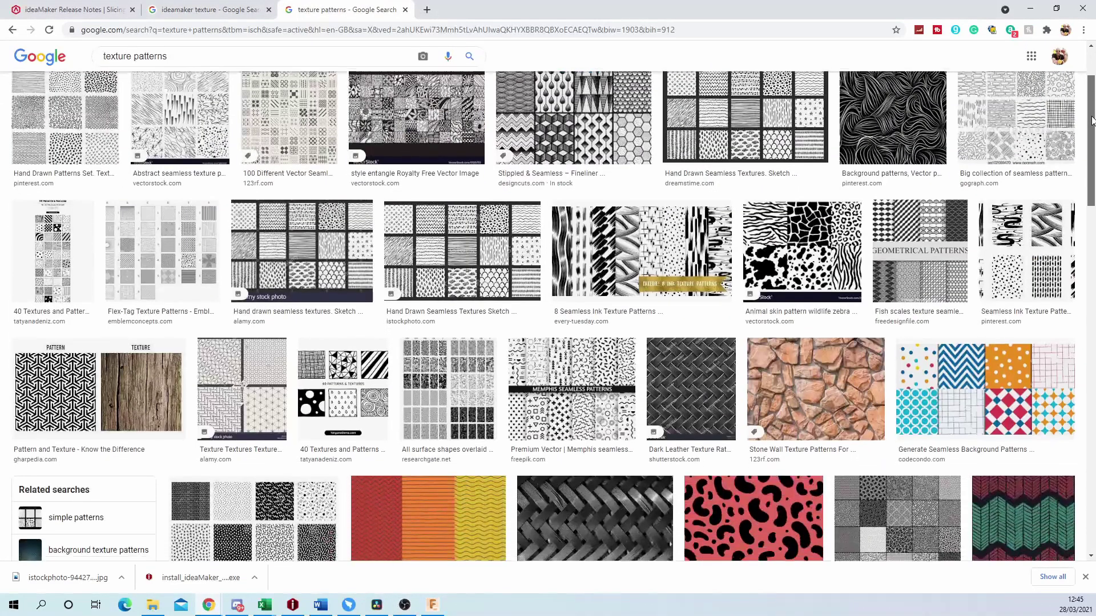
pyautogui.scroll(-5, 1023, 242)
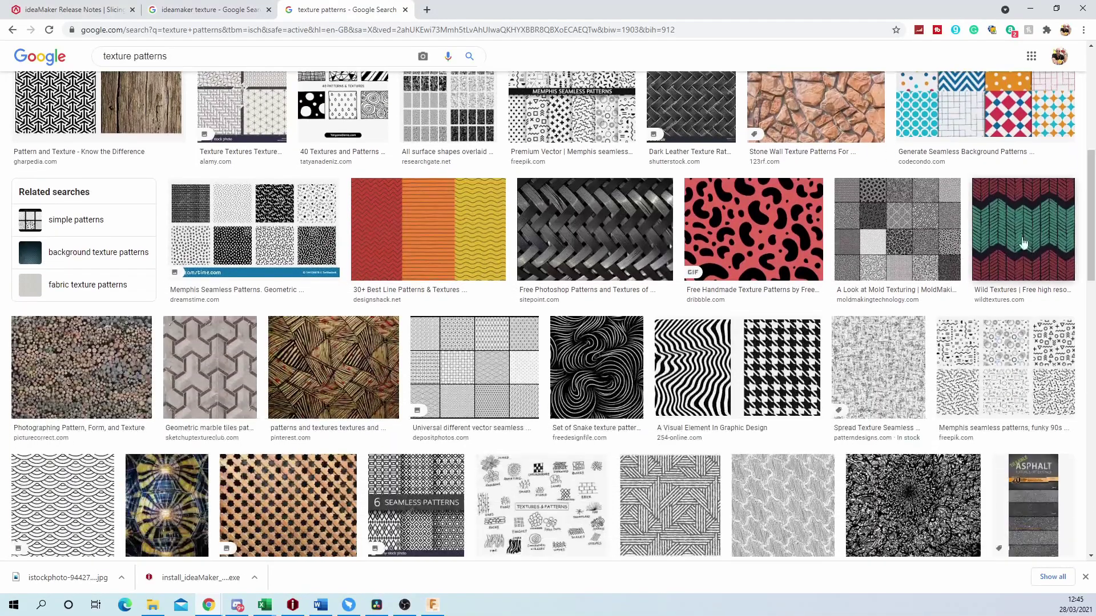
pyautogui.click(608, 385)
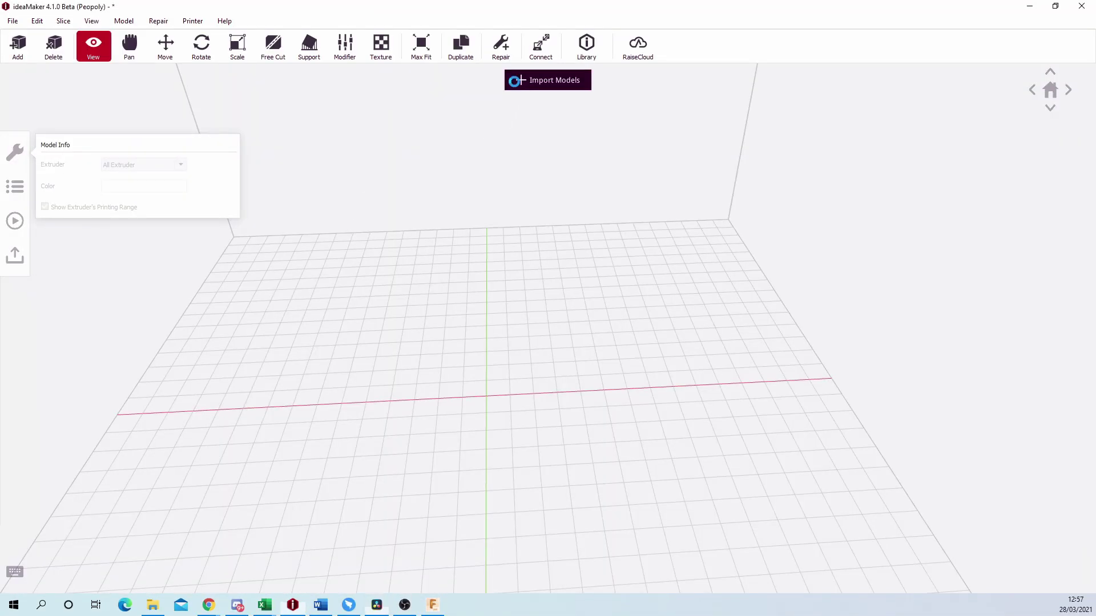
# In ideaMaker, import the model Capsule End.stl from the capsule lamps Files folder.
pyautogui.click(515, 85)
pyautogui.click(144, 110)
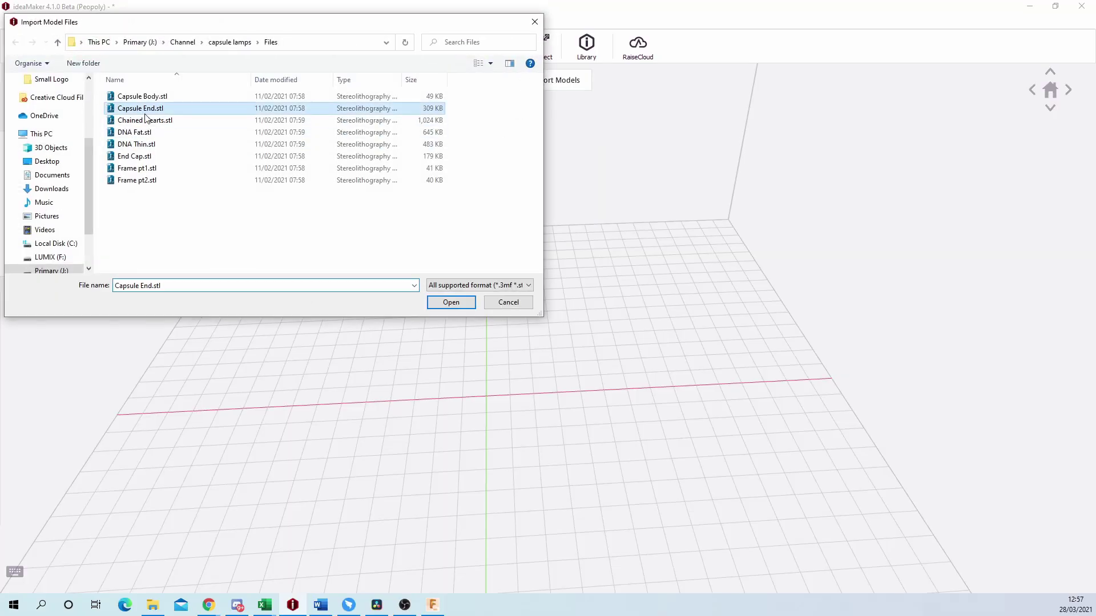
pyautogui.click(471, 306)
# Use the Texture tool to set the capsule end model's surface to Custom Texture.
pyautogui.click(388, 55)
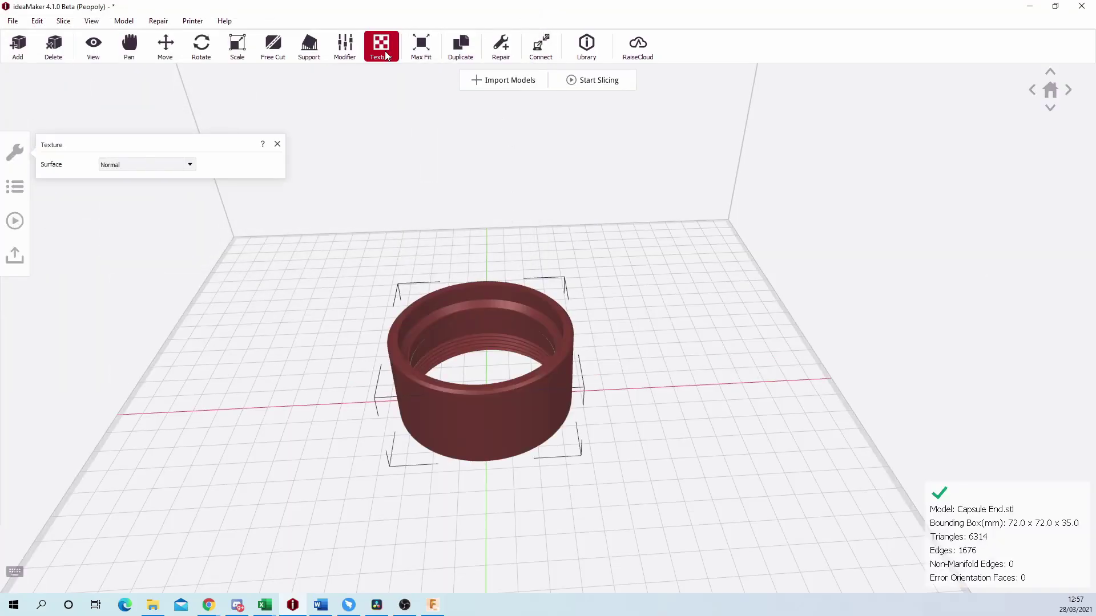
pyautogui.click(189, 166)
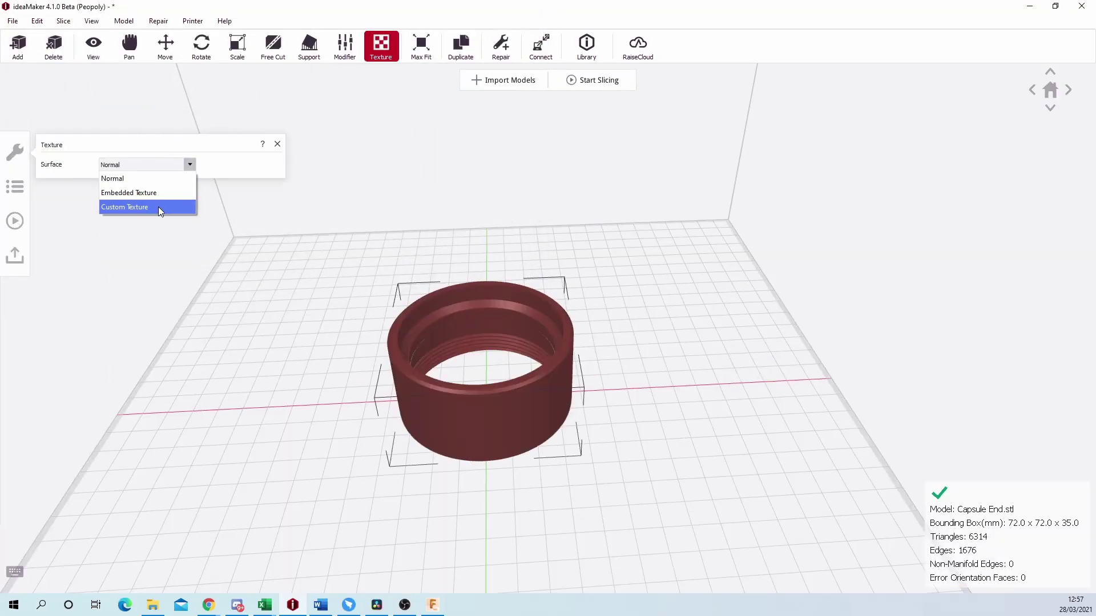
pyautogui.click(159, 207)
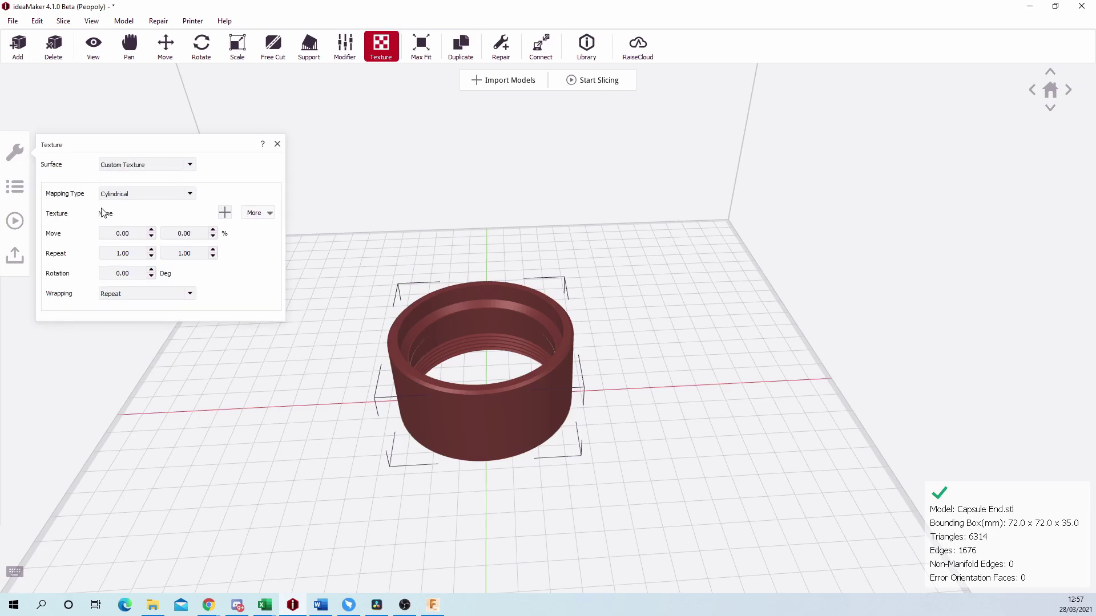
# Start importing a texture image and browse the Desktop folder for a suitable pattern.
pyautogui.click(226, 214)
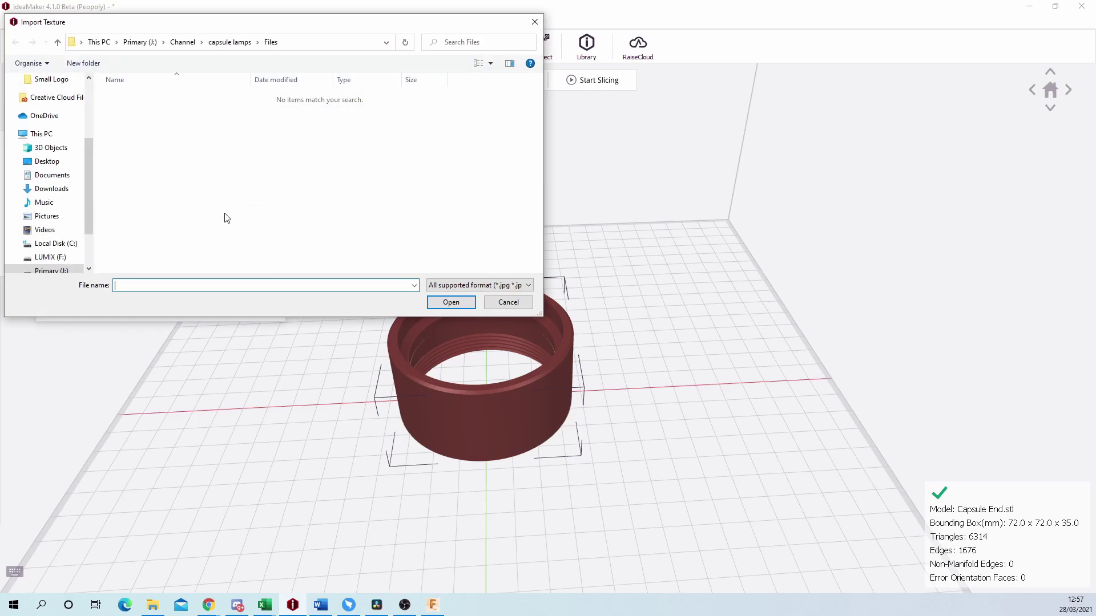
pyautogui.click(47, 162)
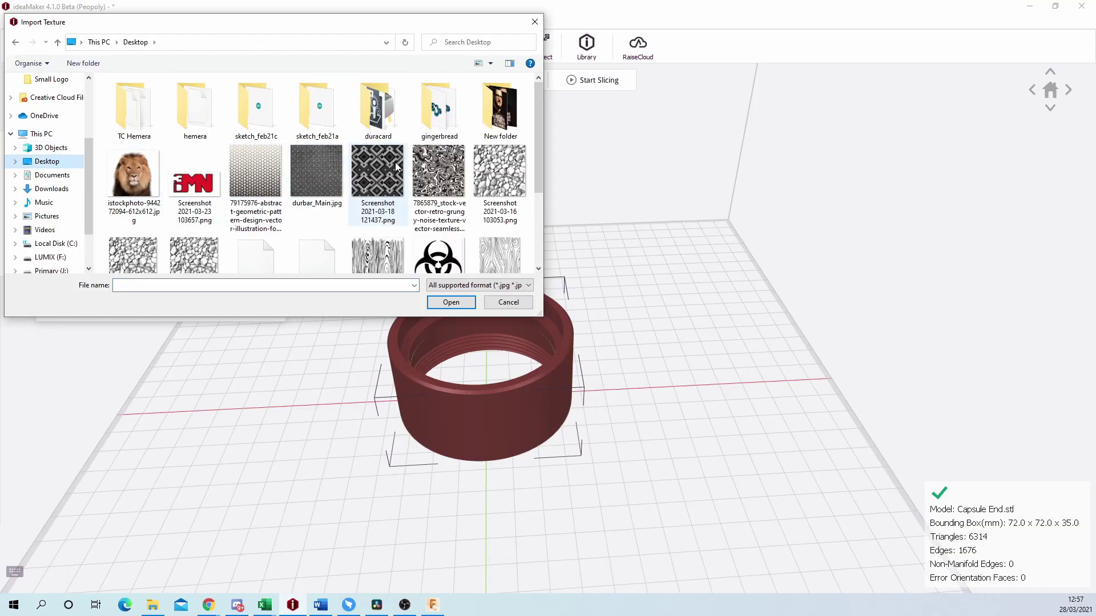
pyautogui.scroll(-3, 345, 203)
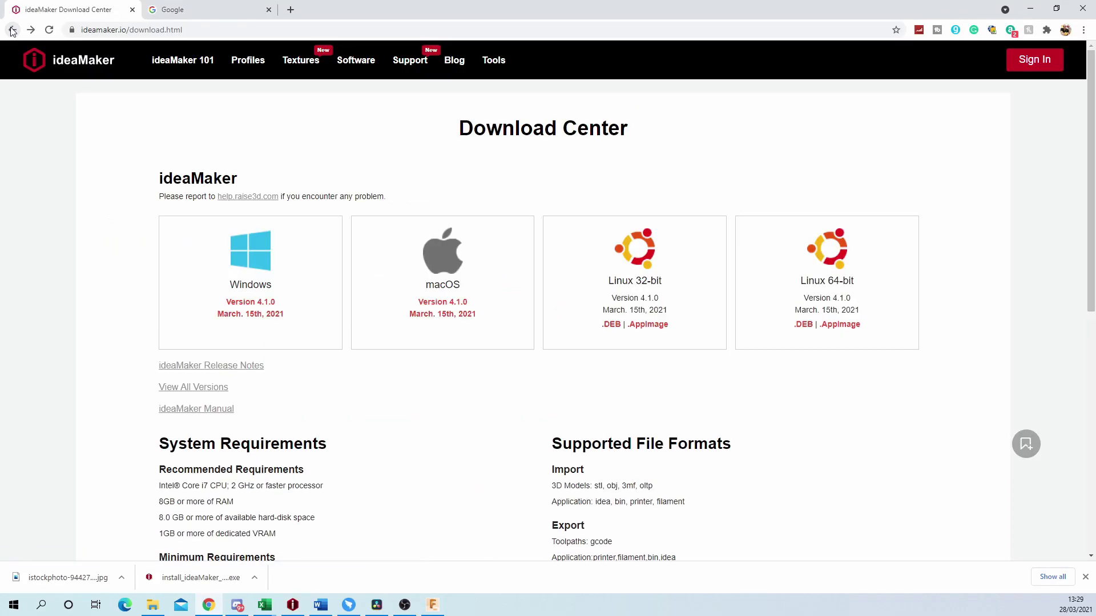
# Browse the texture collection on the ideaMaker Library website and open the Ornate Celtic Gold texture.
pyautogui.click(302, 73)
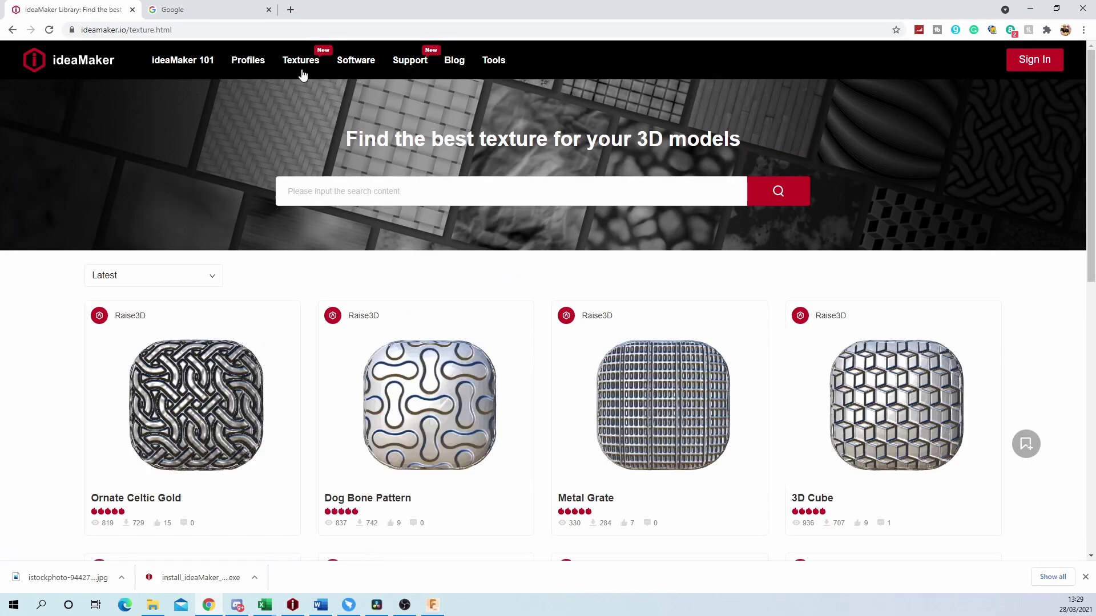
pyautogui.scroll(-3, 569, 330)
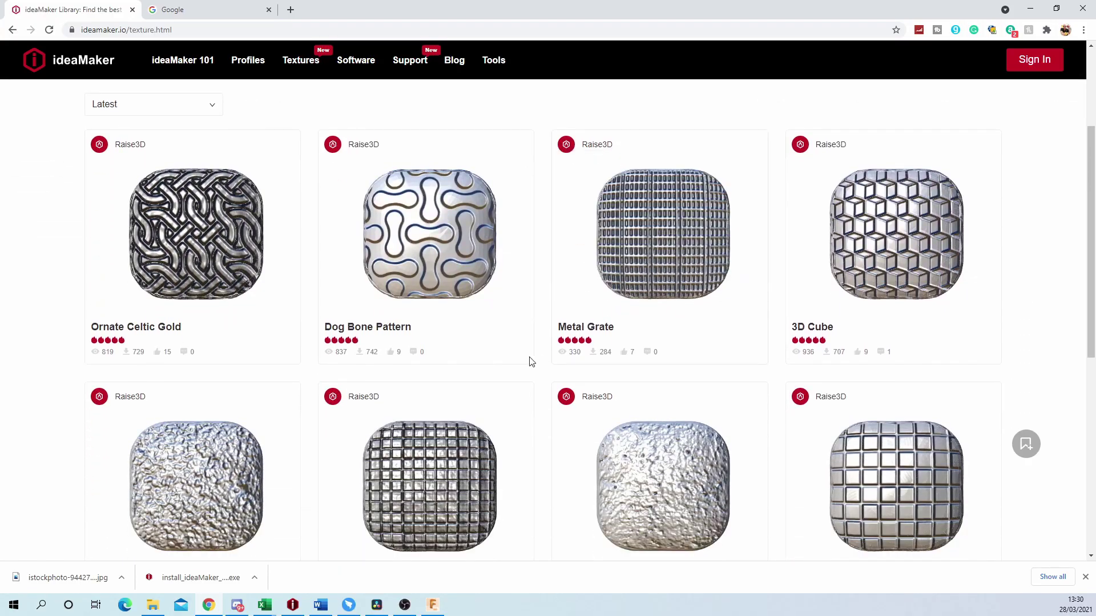
pyautogui.click(192, 250)
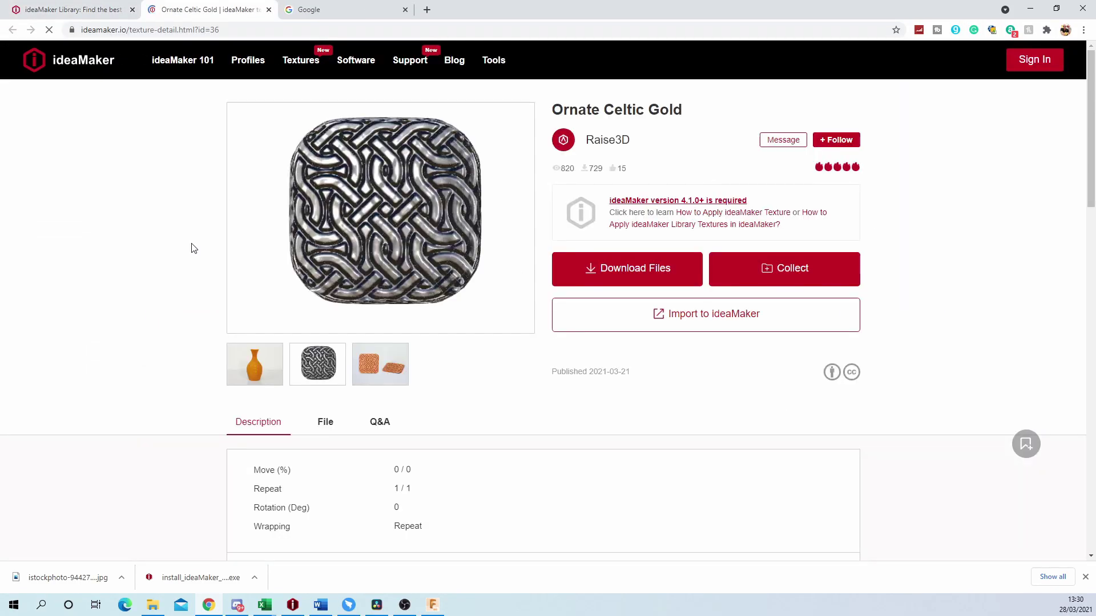
# Search Google for "texture monochrome pattern" and look through the image results.
pyautogui.hotkey('ctrl', 'Tab')
pyautogui.write('pattern')
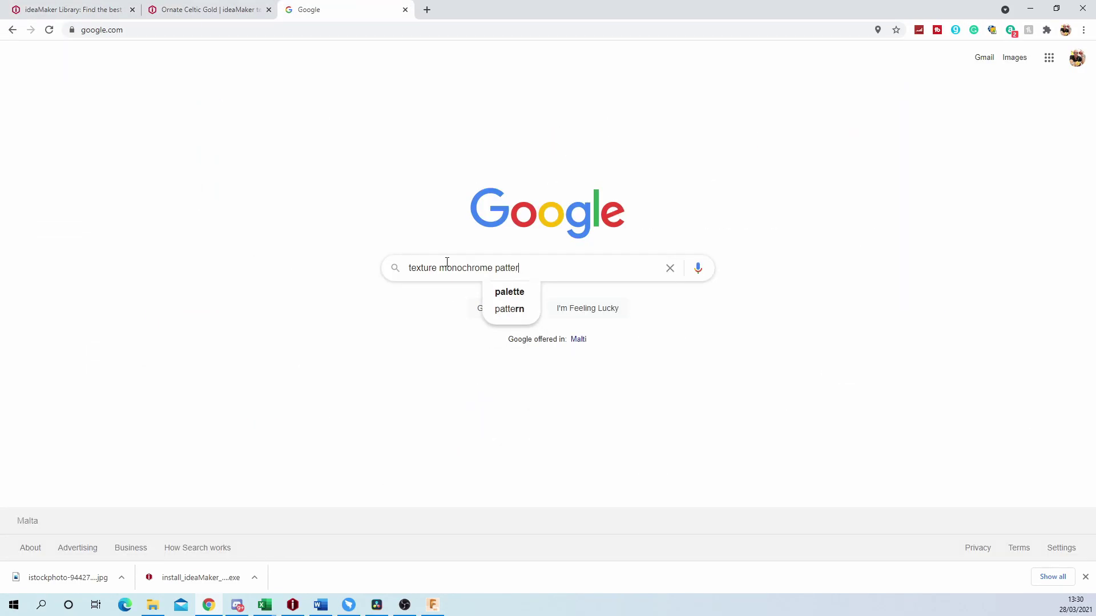
pyautogui.press('Return')
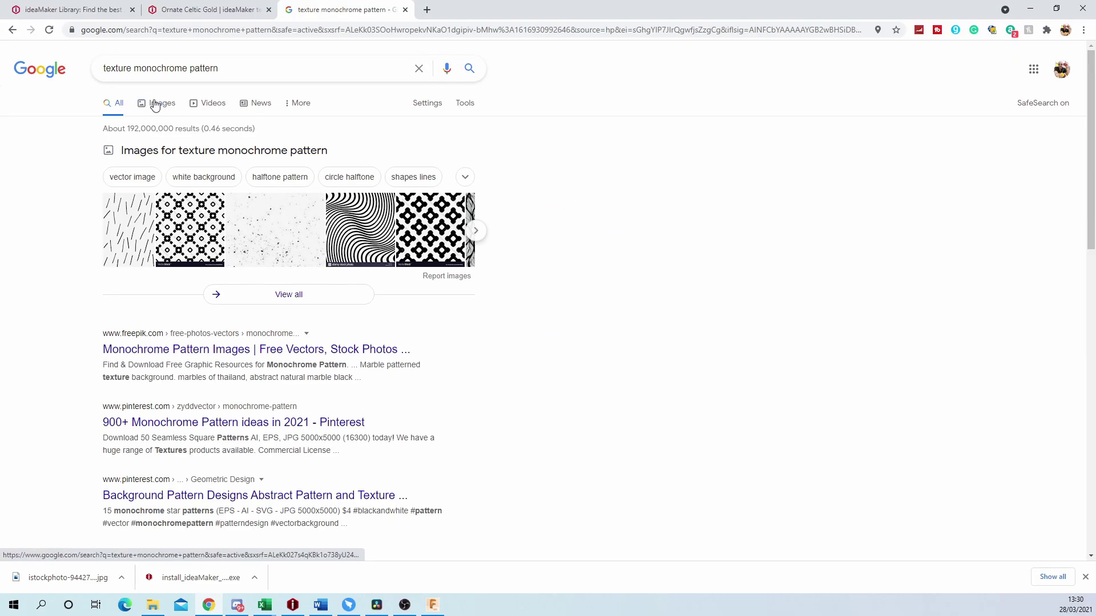
pyautogui.click(155, 106)
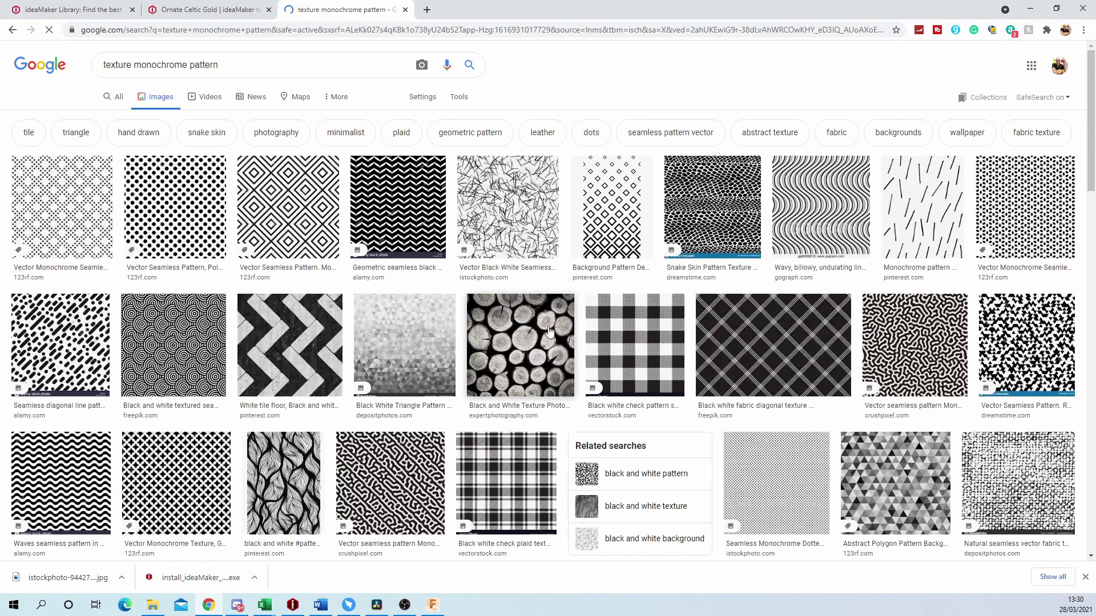
pyautogui.scroll(-4, 568, 323)
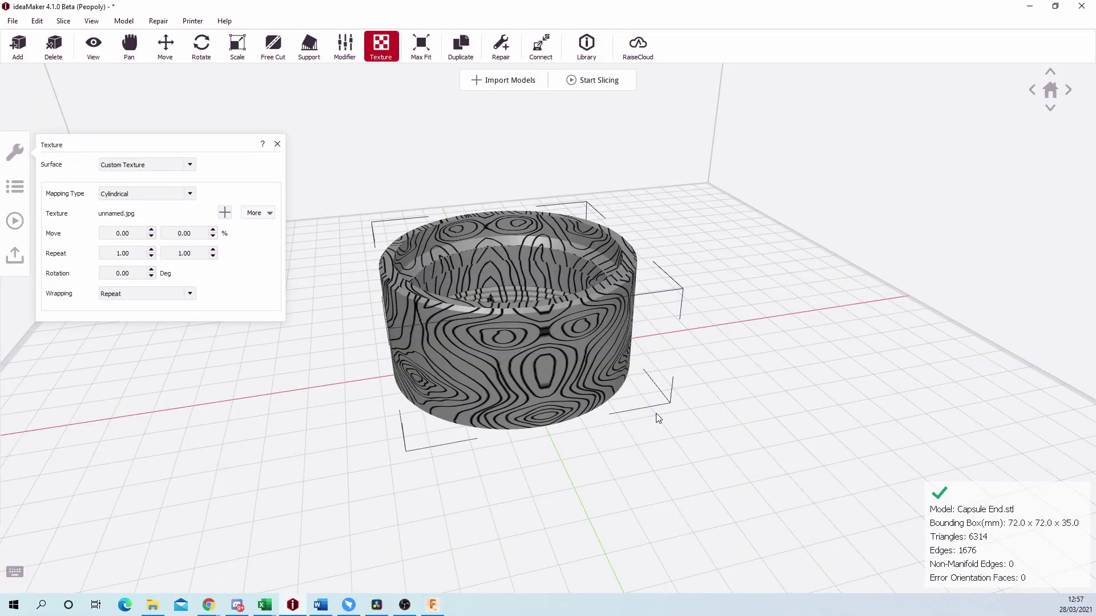
# Try Spherical and Cube mapping for the wood-grain texture, return to Cylindrical, and inspect the pattern around the ring.
pyautogui.moveTo(621, 490); pyautogui.dragTo(452, 341)
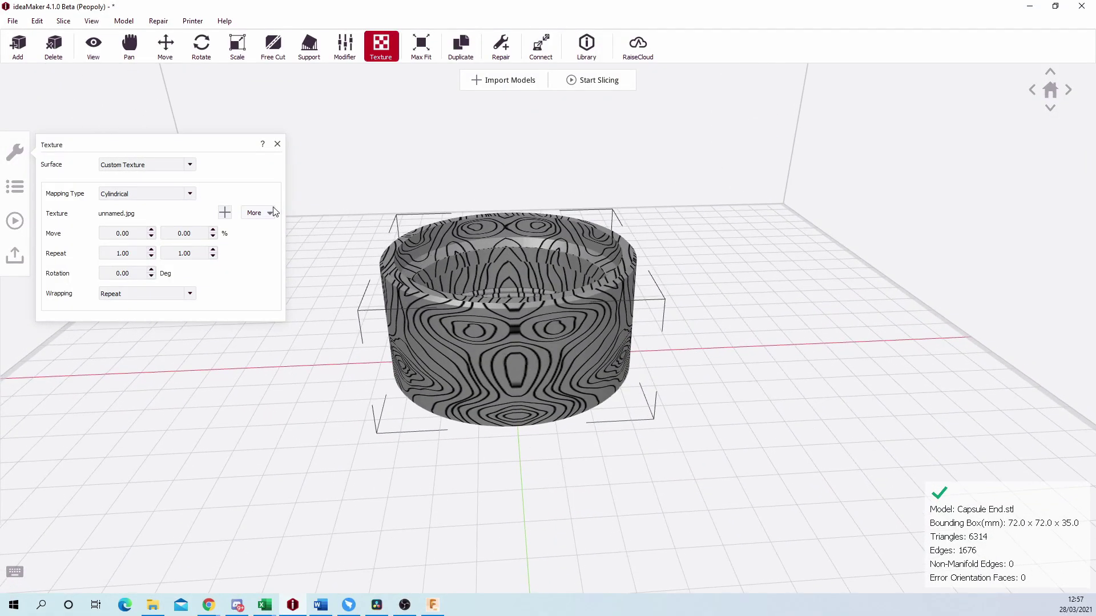
pyautogui.click(169, 222)
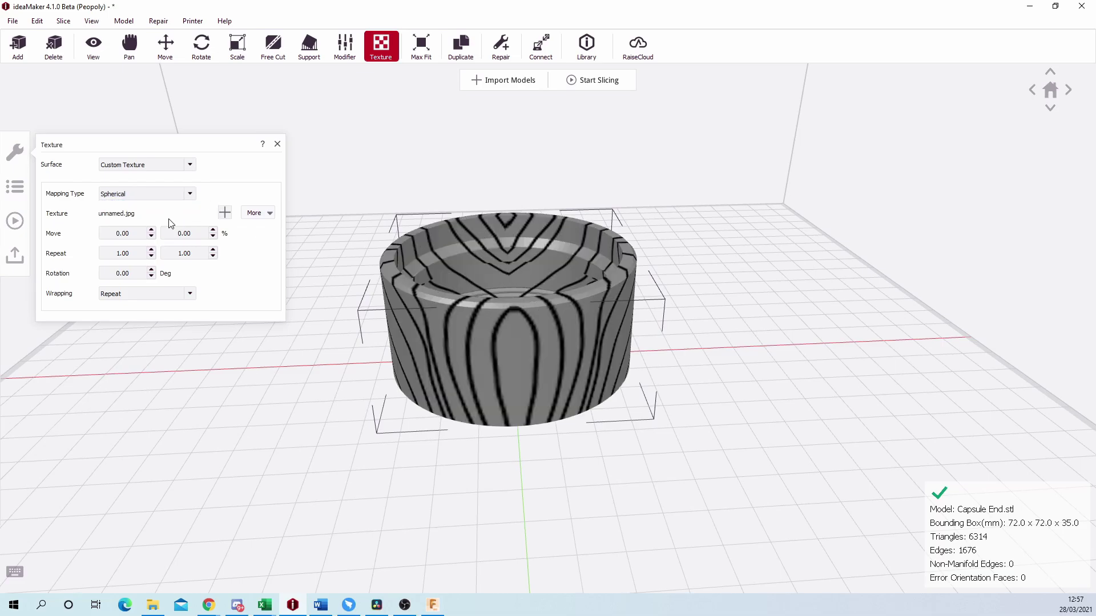
pyautogui.click(171, 236)
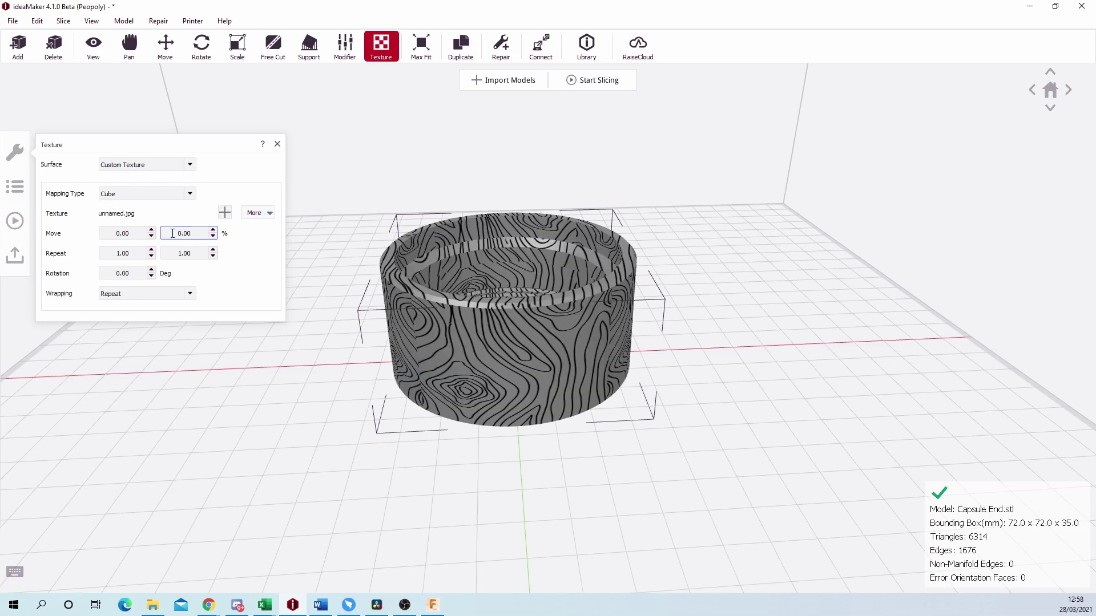
pyautogui.moveTo(398, 386); pyautogui.dragTo(526, 382)
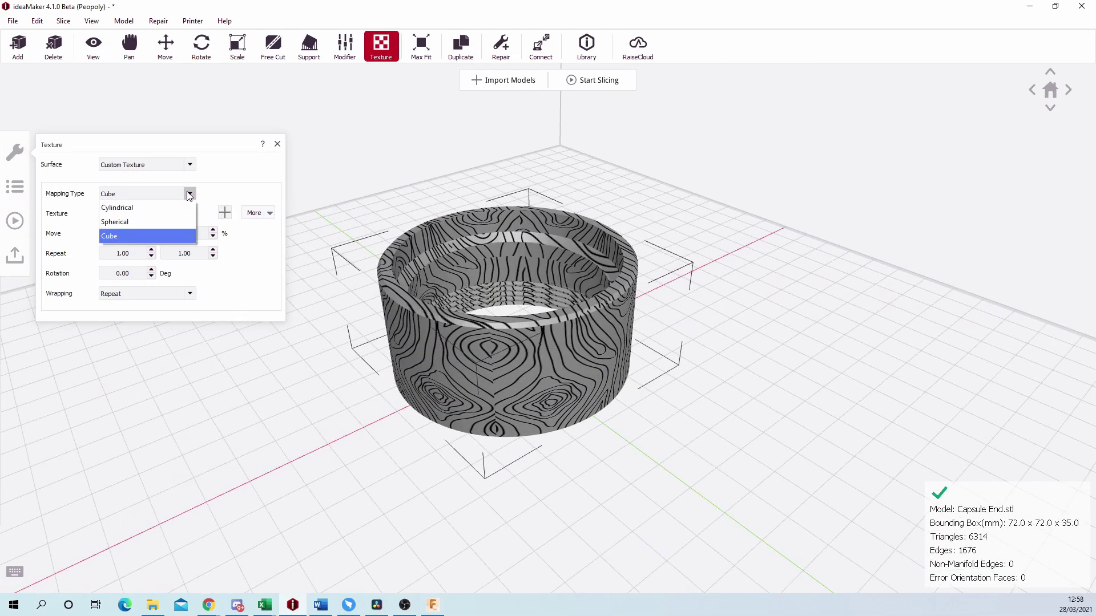
pyautogui.click(174, 209)
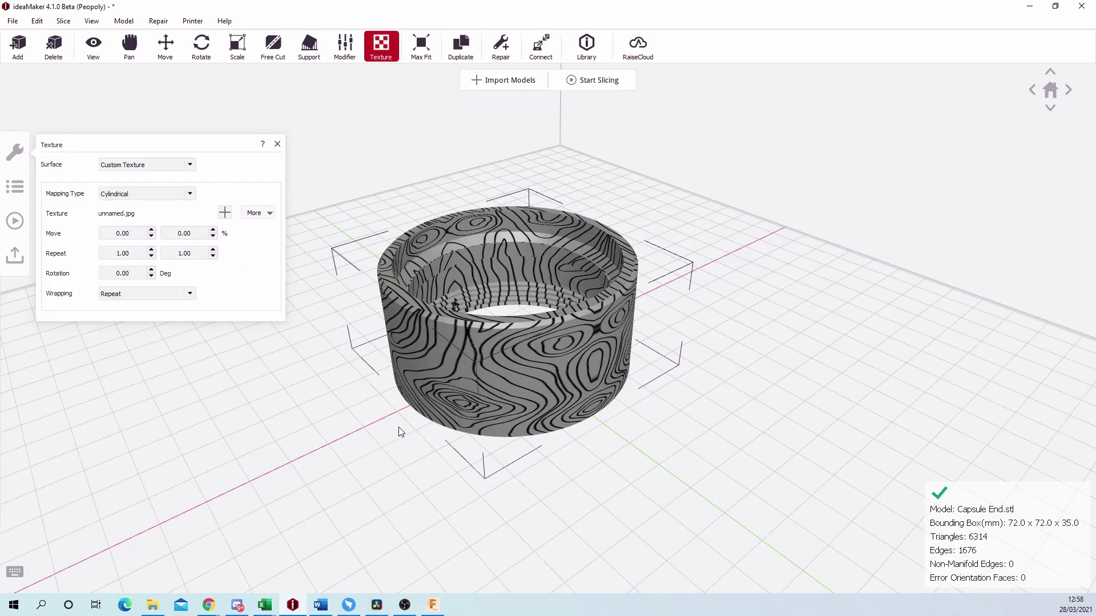
pyautogui.moveTo(400, 432); pyautogui.dragTo(485, 370)
pyautogui.moveTo(377, 371); pyautogui.dragTo(669, 427)
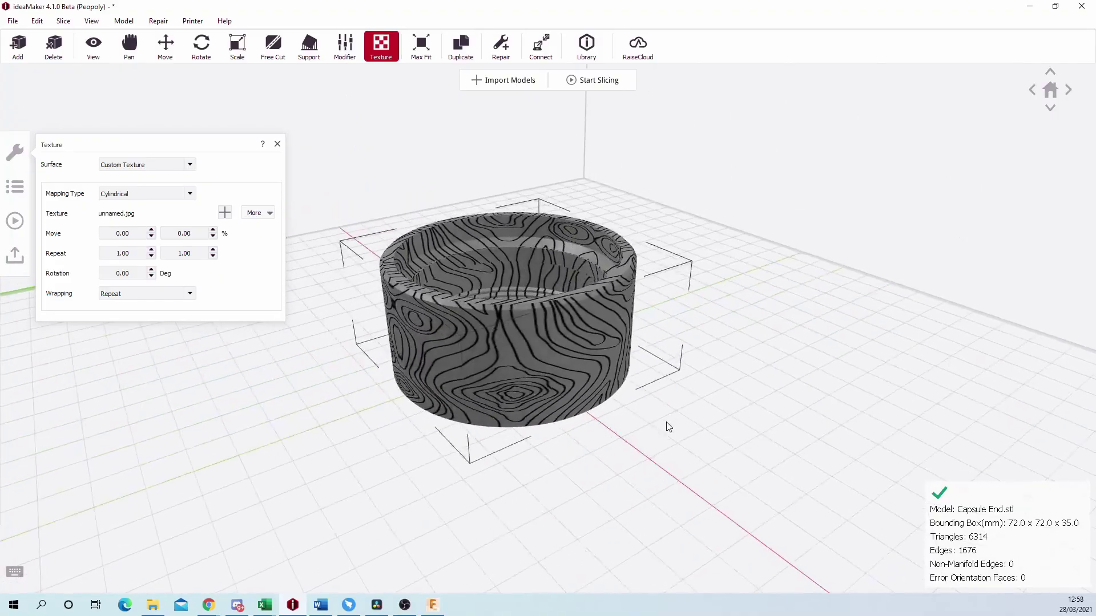
# Try a 2% shift in the first Move value and a first Repeat value of 4, resetting each to its default.
pyautogui.click(151, 230)
pyautogui.click(151, 236)
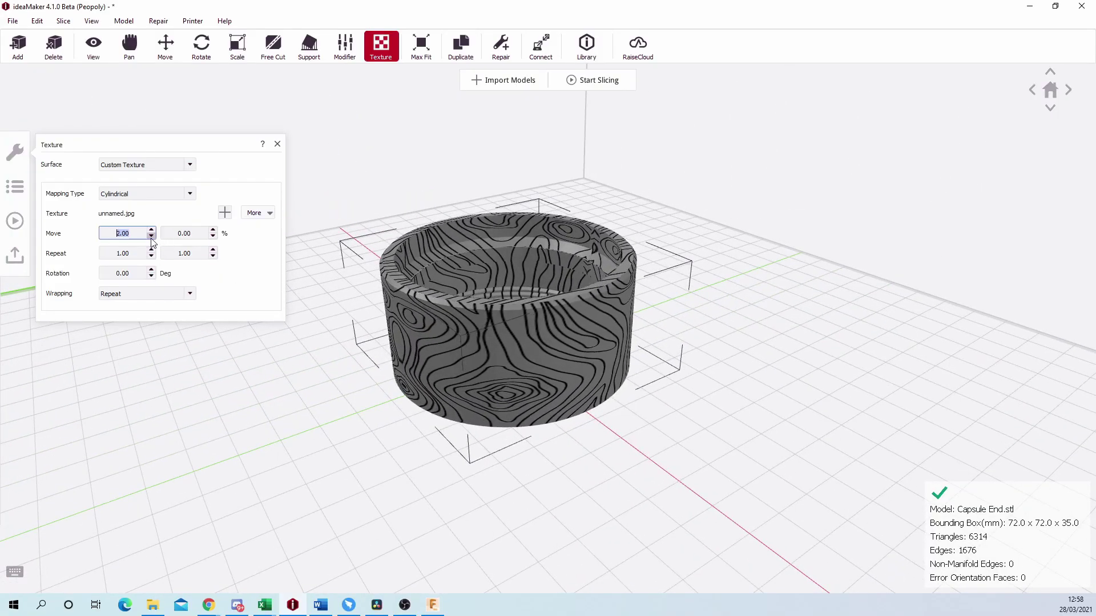
pyautogui.click(151, 251)
pyautogui.click(152, 251)
pyautogui.click(151, 250)
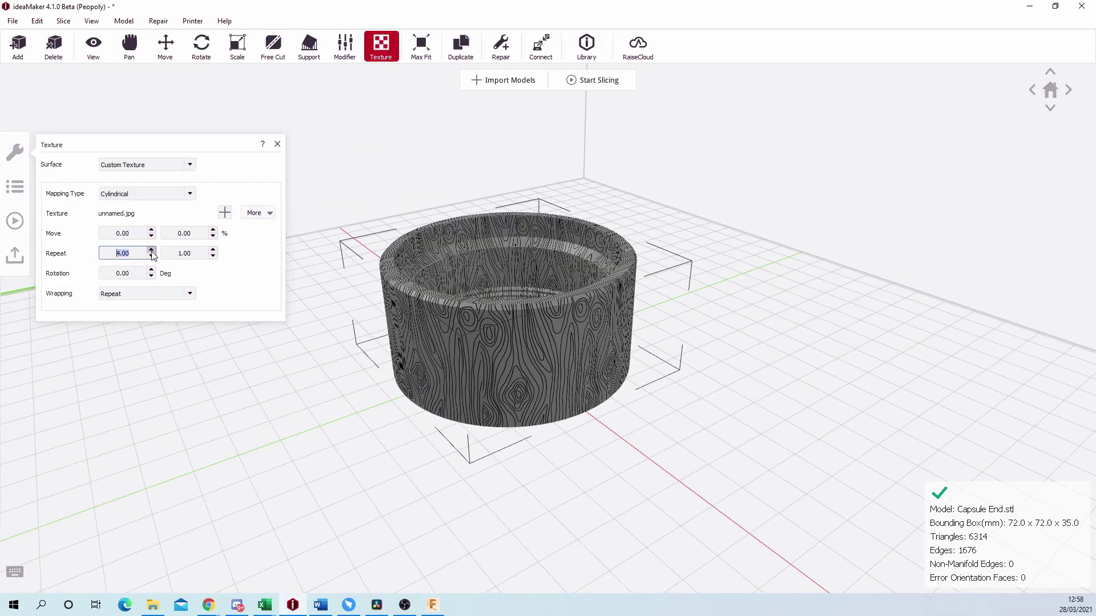
pyautogui.click(151, 255)
pyautogui.click(151, 255)
pyautogui.click(151, 256)
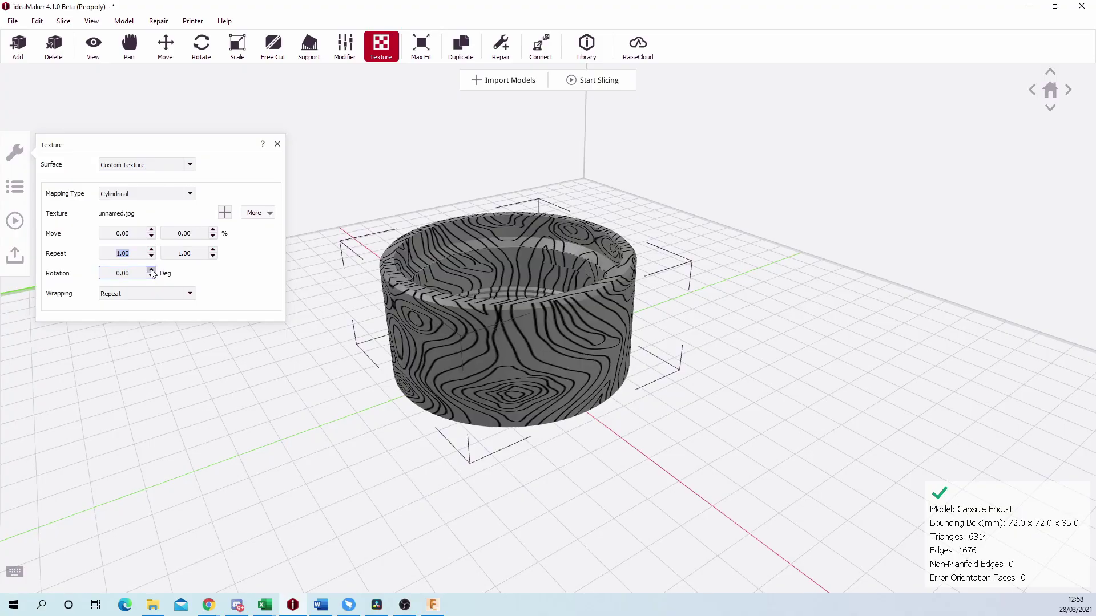
# Set the wood-grain texture's rotation to 1 degree and inspect the pattern on the ring.
pyautogui.click(151, 271)
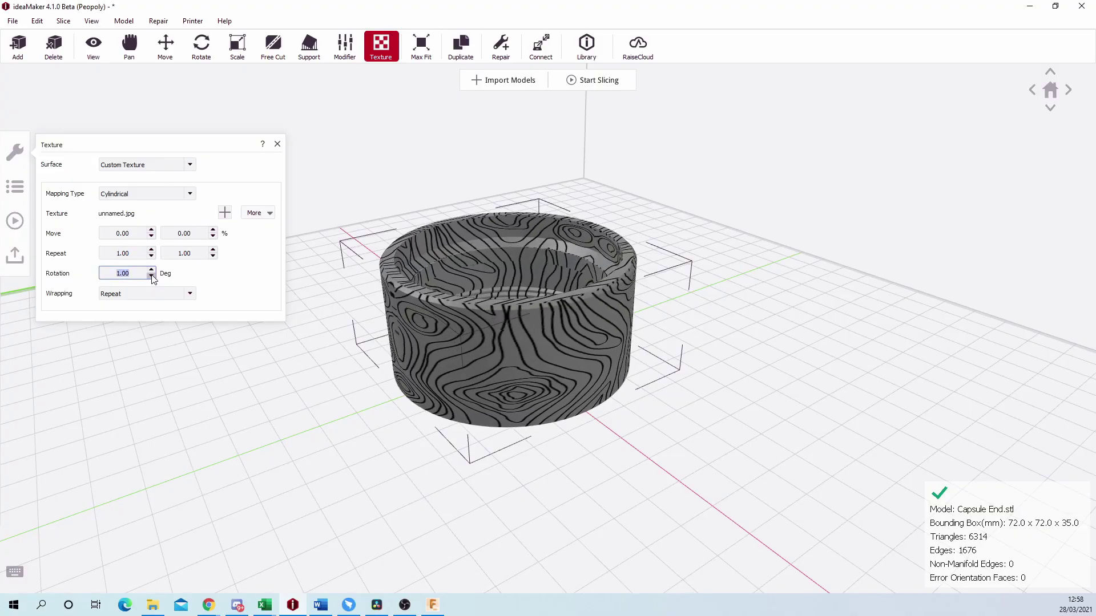
pyautogui.scroll(3, 632, 426)
pyautogui.scroll(5, 510, 232)
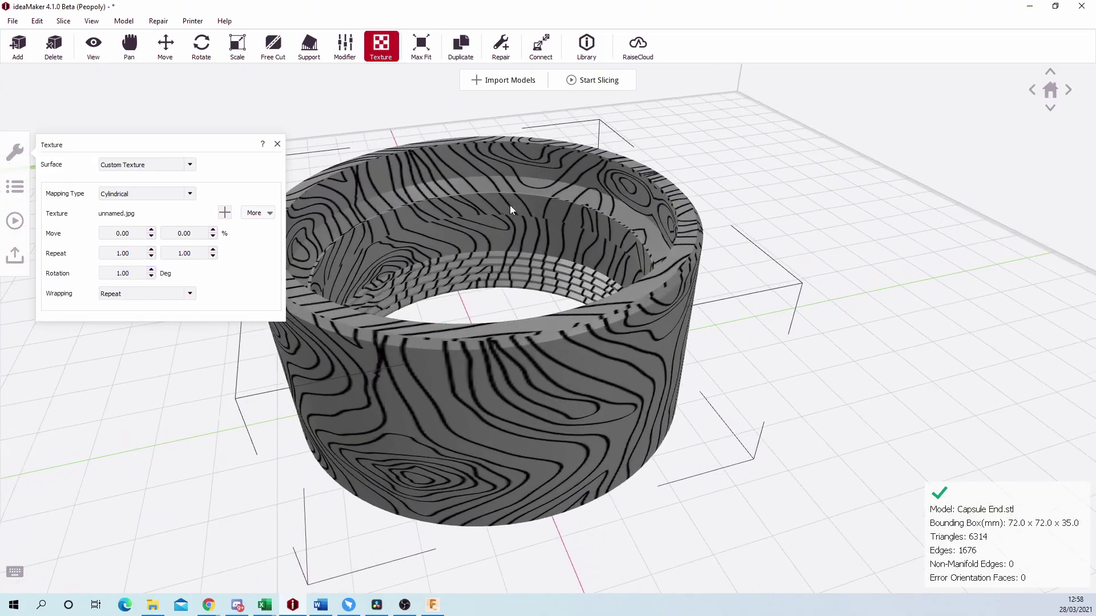
# Slice the ring with New Template1, turning off thin wall detection, and inspect the textured surface in the preview.
pyautogui.click(577, 88)
pyautogui.click(716, 465)
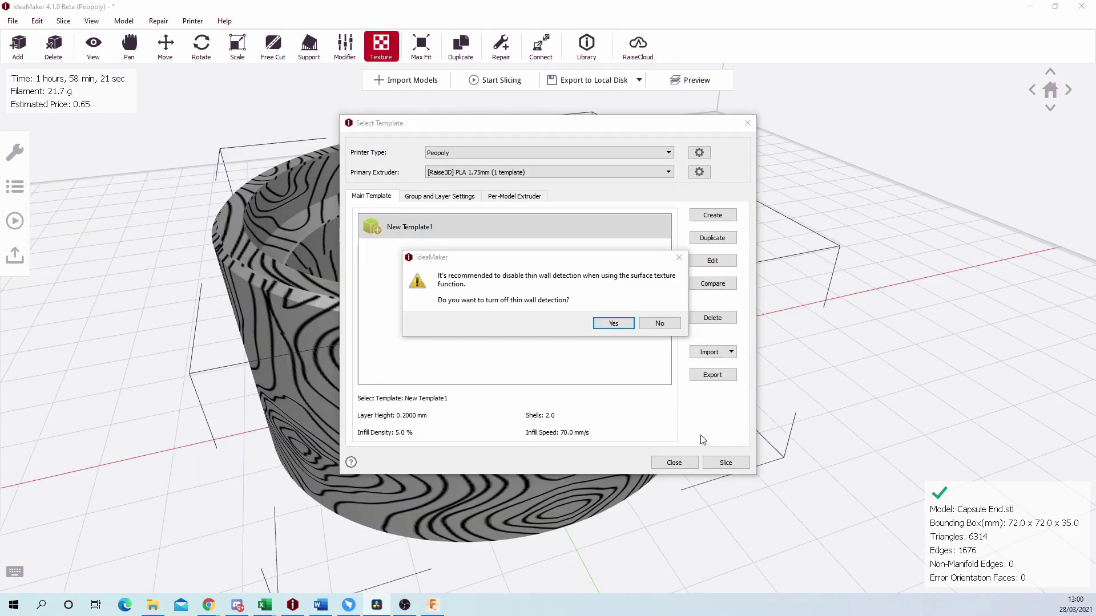
pyautogui.click(613, 323)
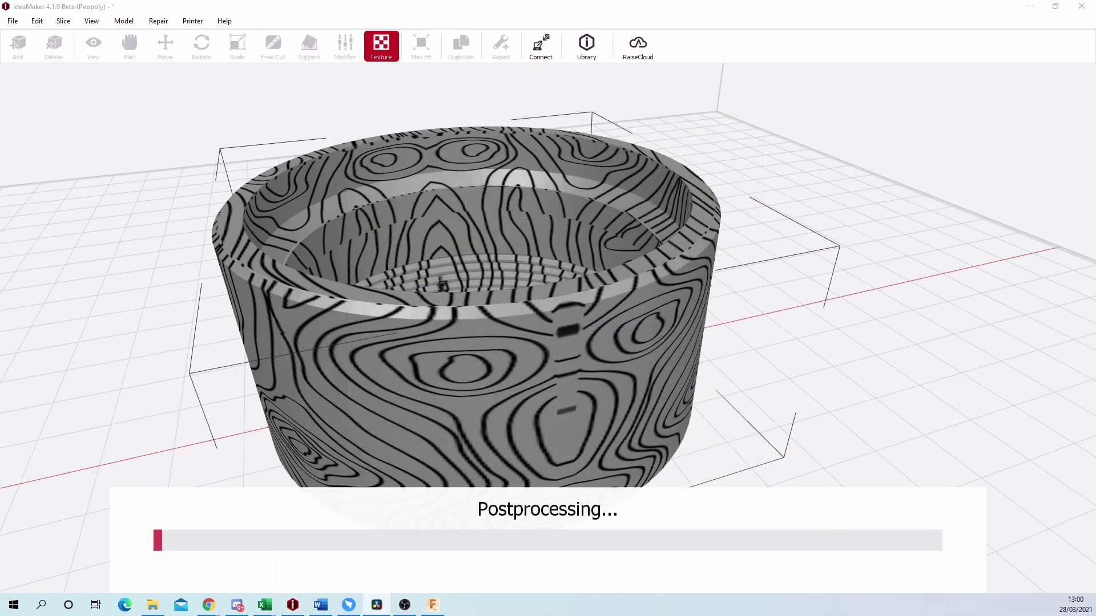
pyautogui.click(428, 368)
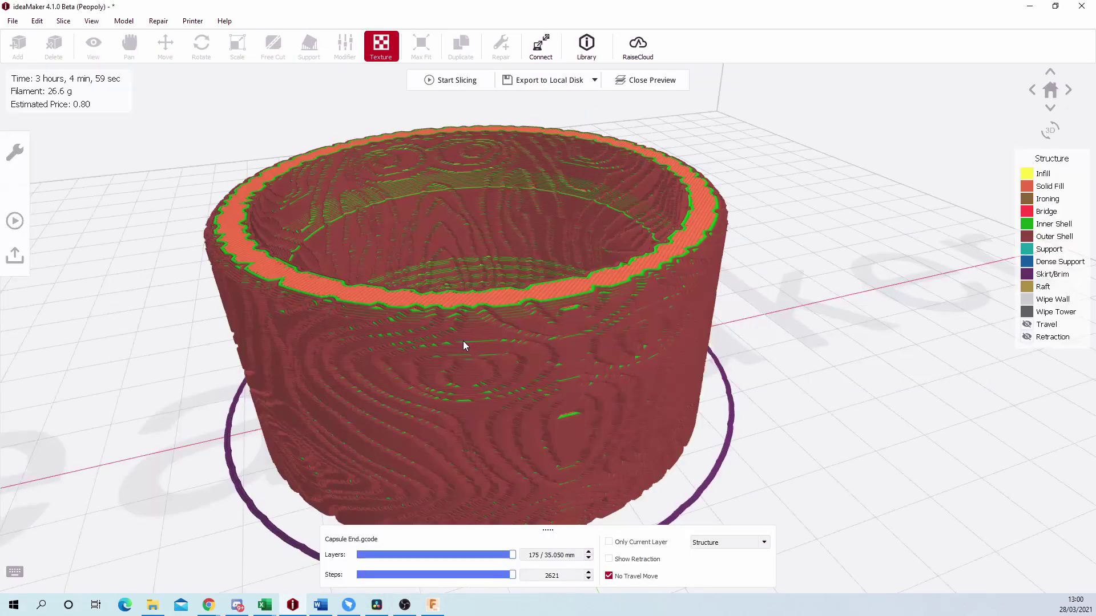
pyautogui.moveTo(470, 319); pyautogui.dragTo(783, 351)
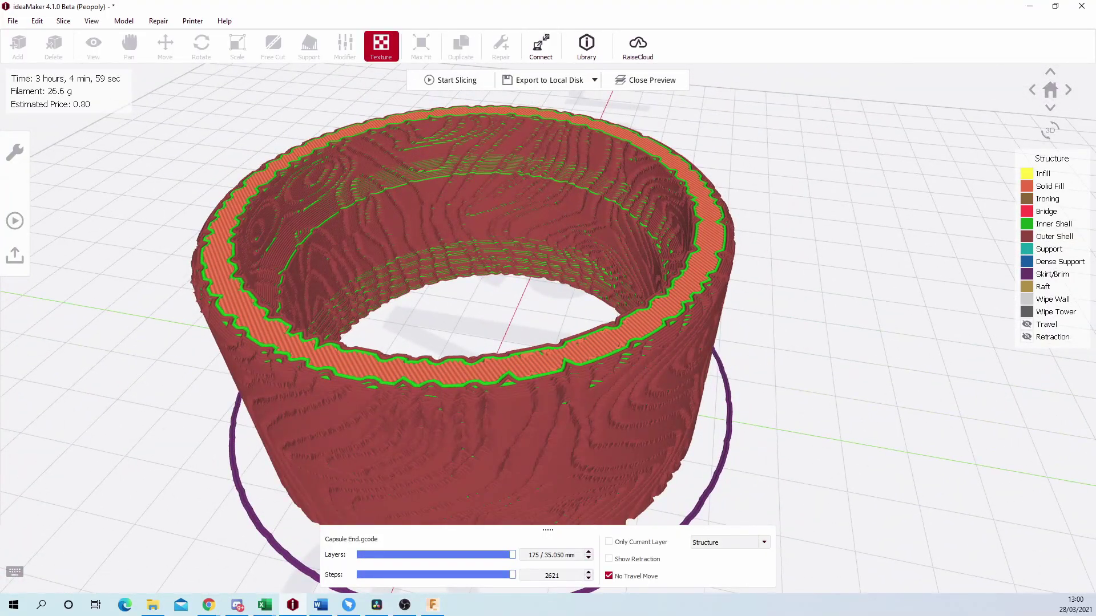
pyautogui.moveTo(740, 412); pyautogui.dragTo(488, 170)
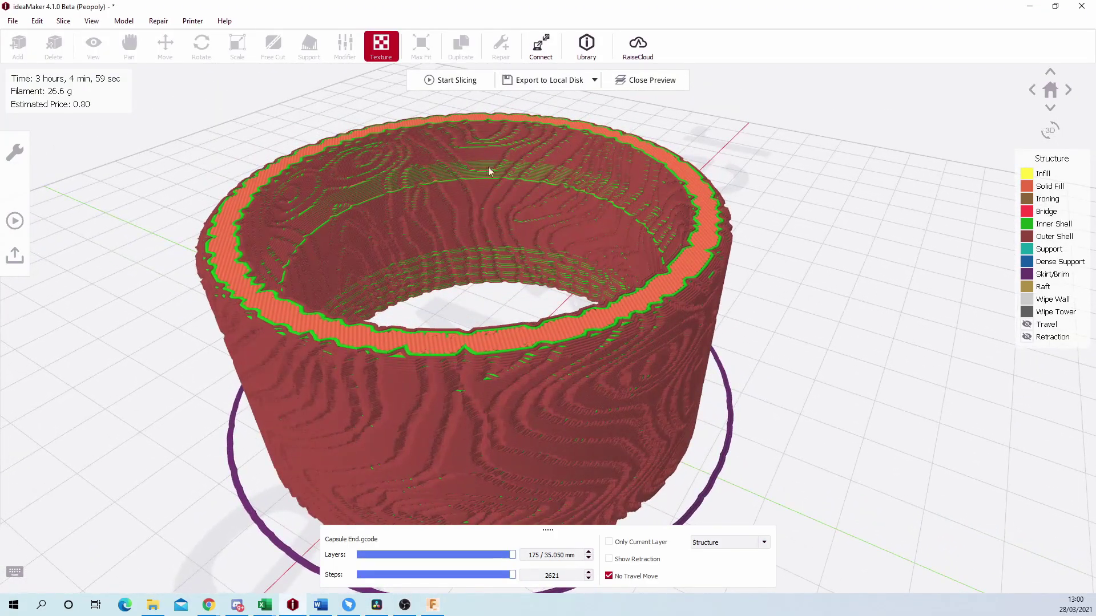
# Enable Texture Outside Only in New Template1's texture settings and save the template.
pyautogui.click(455, 81)
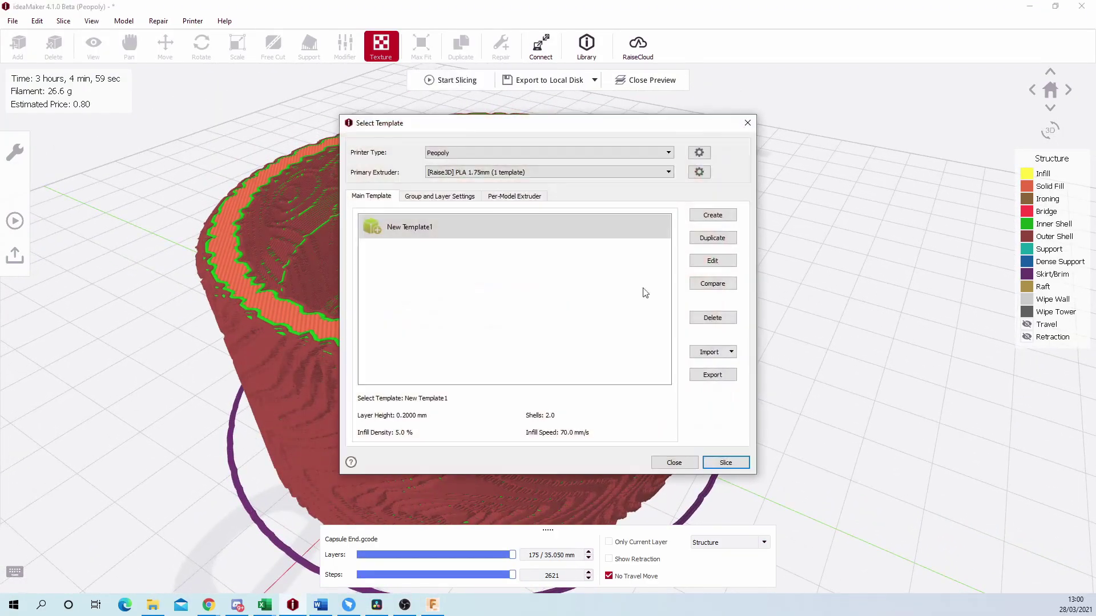
pyautogui.click(722, 266)
pyautogui.click(729, 164)
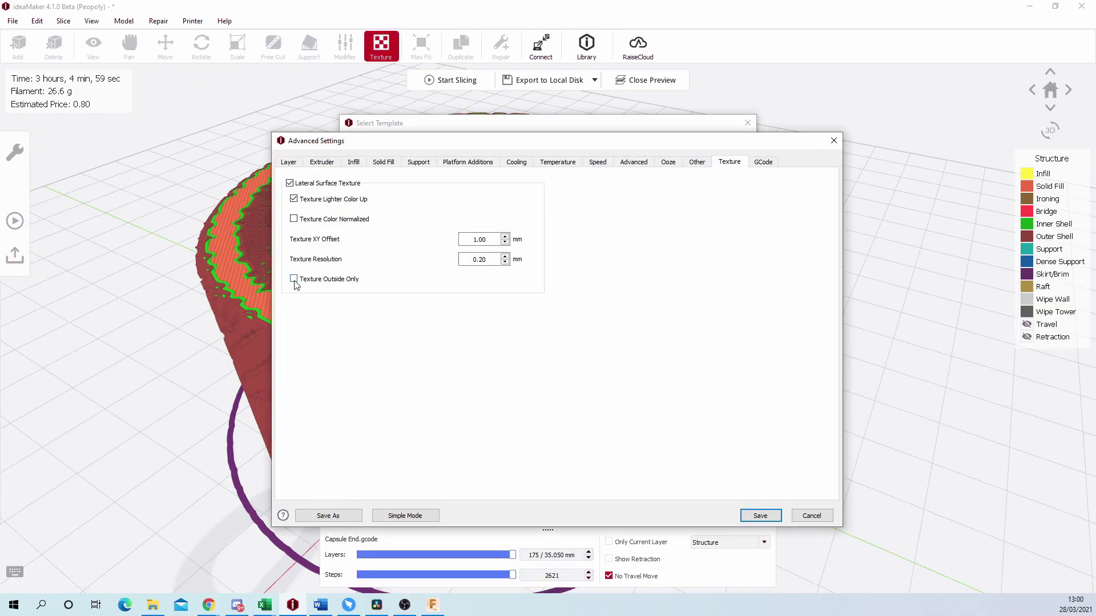
pyautogui.click(759, 516)
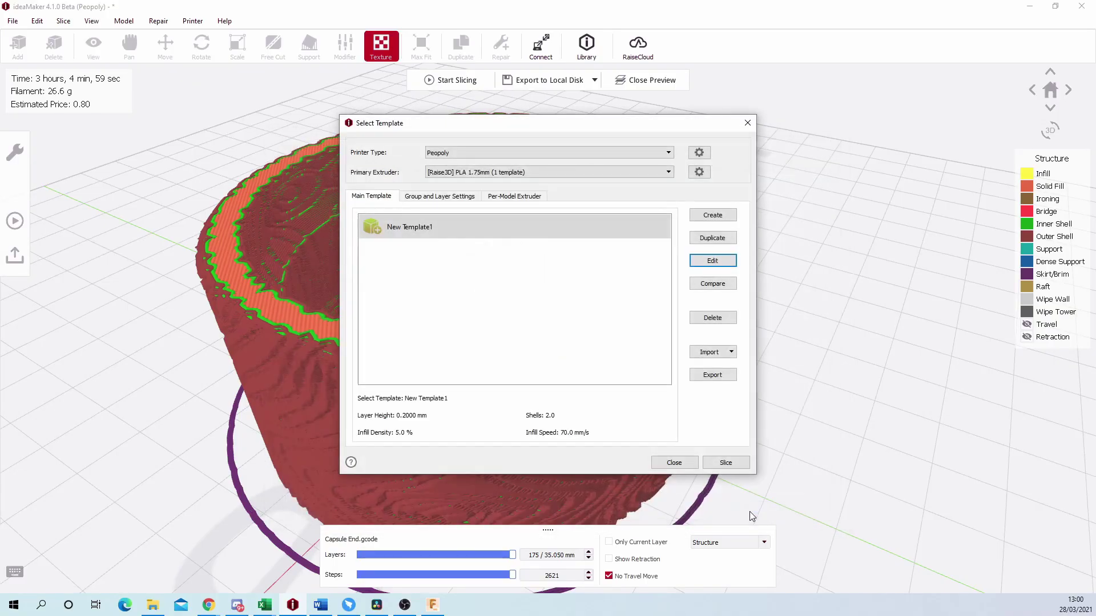
# Slice the ring again with thin wall detection turned off and open the print preview.
pyautogui.click(736, 464)
pyautogui.click(622, 323)
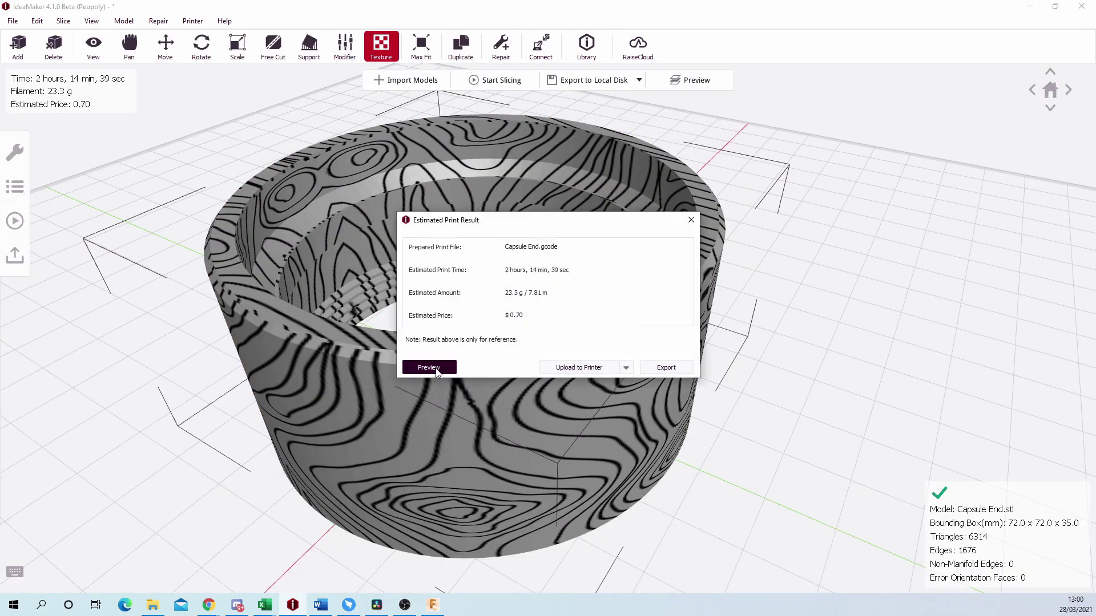
pyautogui.click(436, 372)
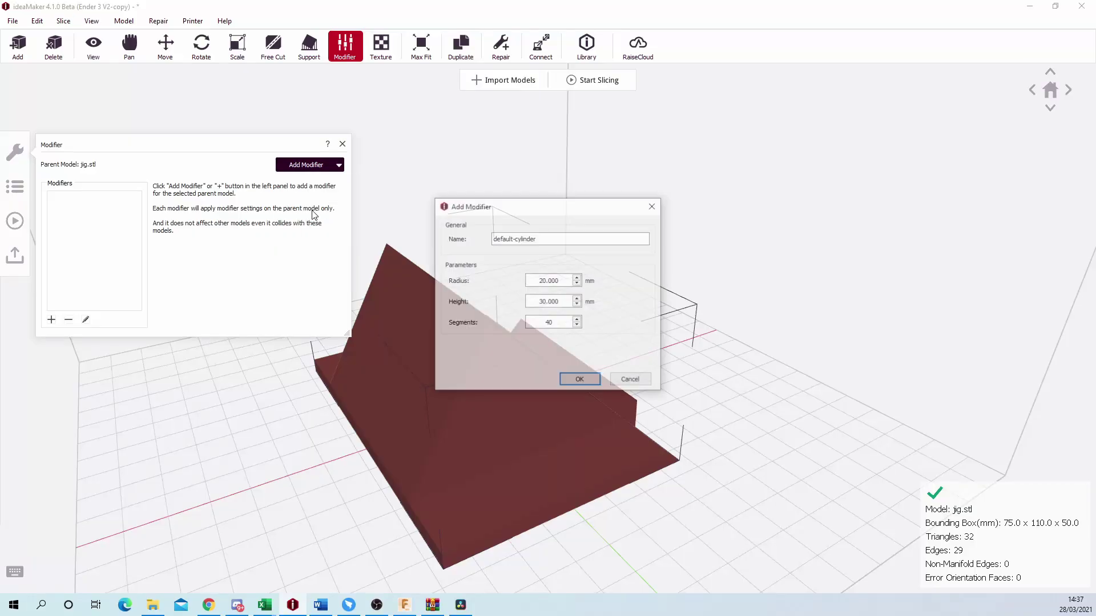
# Add a 20 mm radius, 30 mm high cylinder modifier with 40 segments and move it to about X 30.88, Y -11.20, overlapping the jig.
pyautogui.click(580, 381)
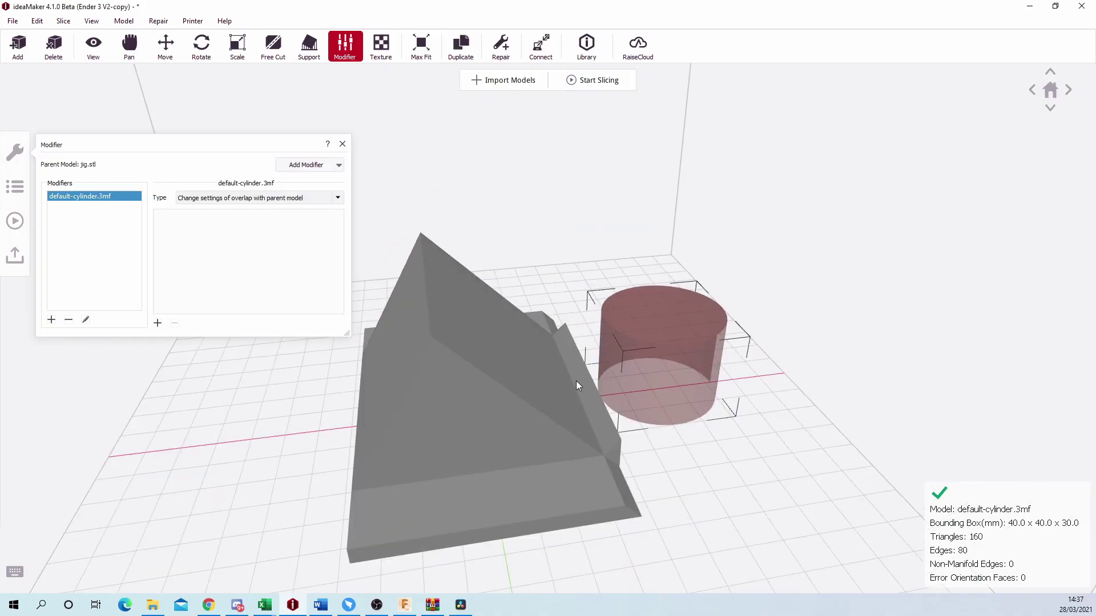
pyautogui.click(165, 45)
pyautogui.moveTo(689, 379); pyautogui.dragTo(604, 383)
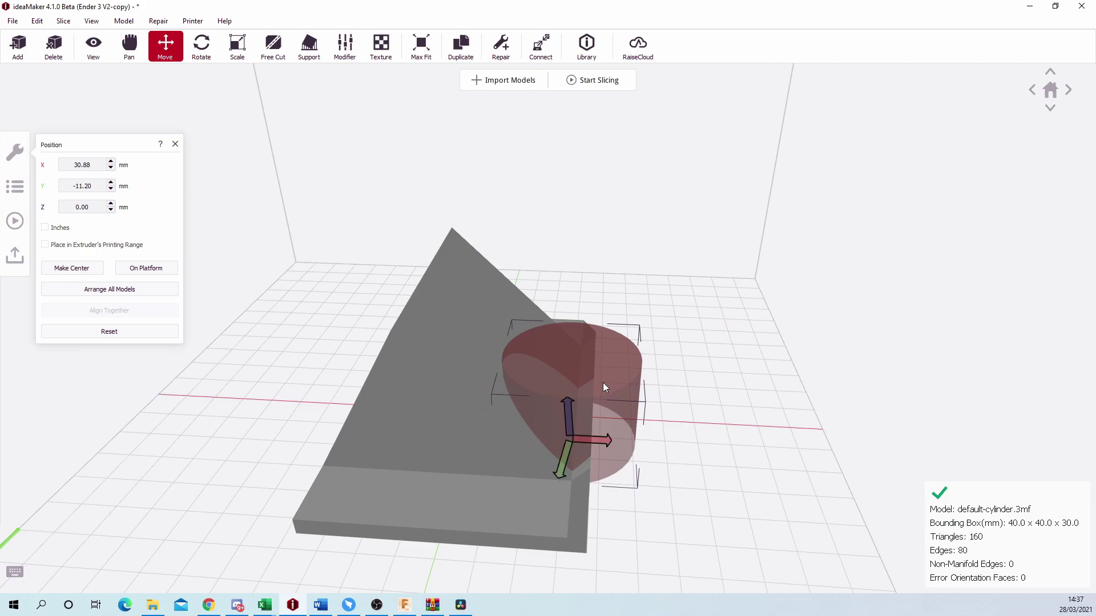
# Set the cylinder modifier's type to Remove the overlap regions (experimental).
pyautogui.click(344, 46)
pyautogui.click(337, 197)
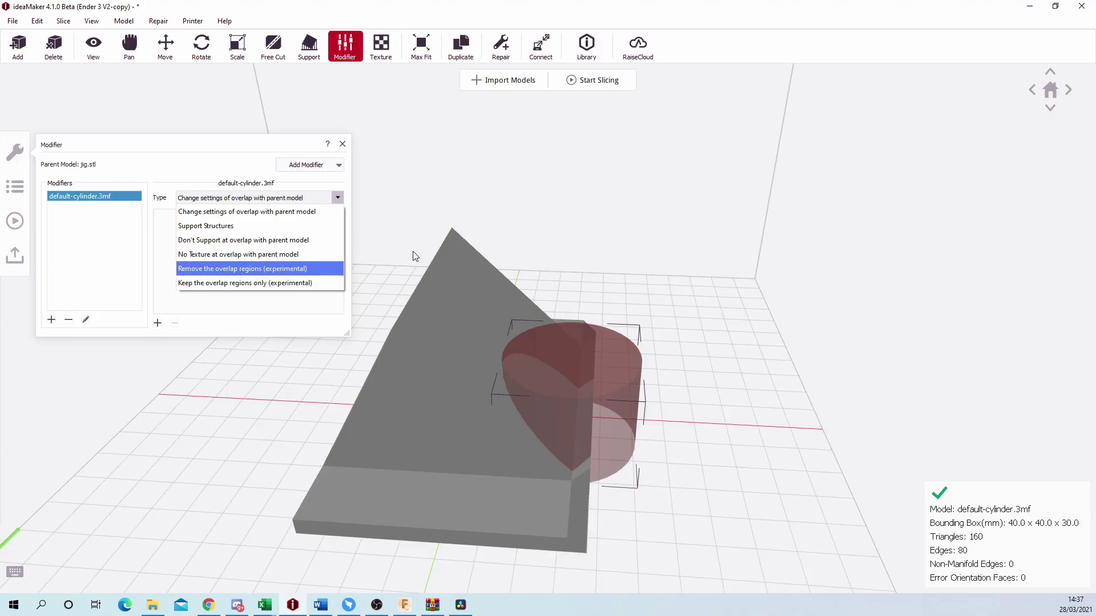
pyautogui.click(268, 272)
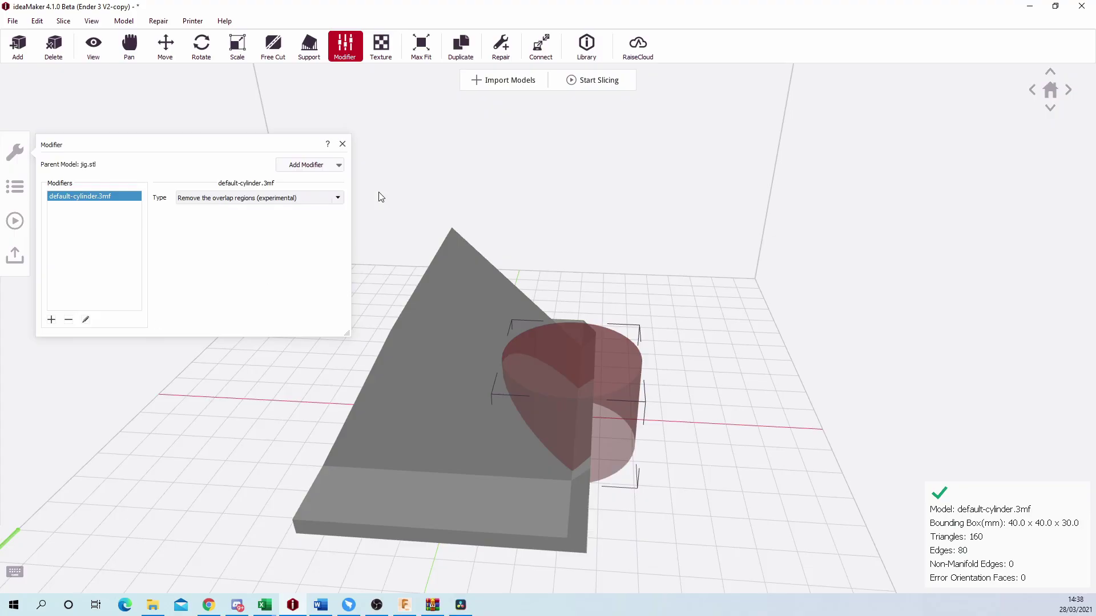
# Slice the jig with the cylinder modifier and inspect the cut-out in the preview.
pyautogui.click(595, 90)
pyautogui.click(722, 464)
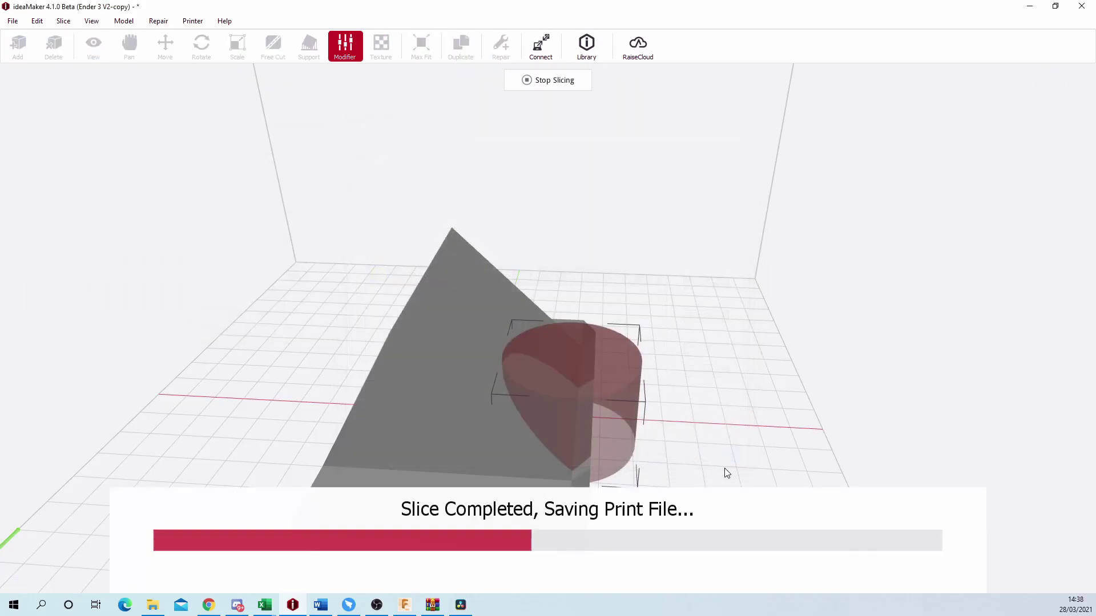
pyautogui.click(433, 364)
pyautogui.moveTo(276, 372); pyautogui.dragTo(715, 515)
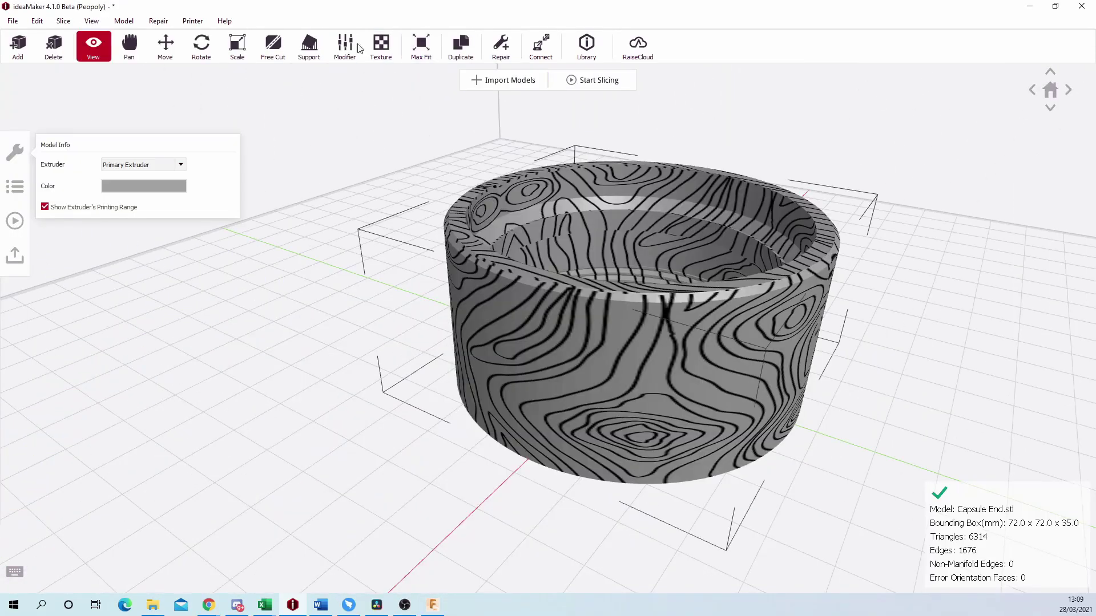
# Add a 10 x 10 x 10 mm box modifier to the textured Capsule End ring.
pyautogui.click(342, 46)
pyautogui.click(340, 166)
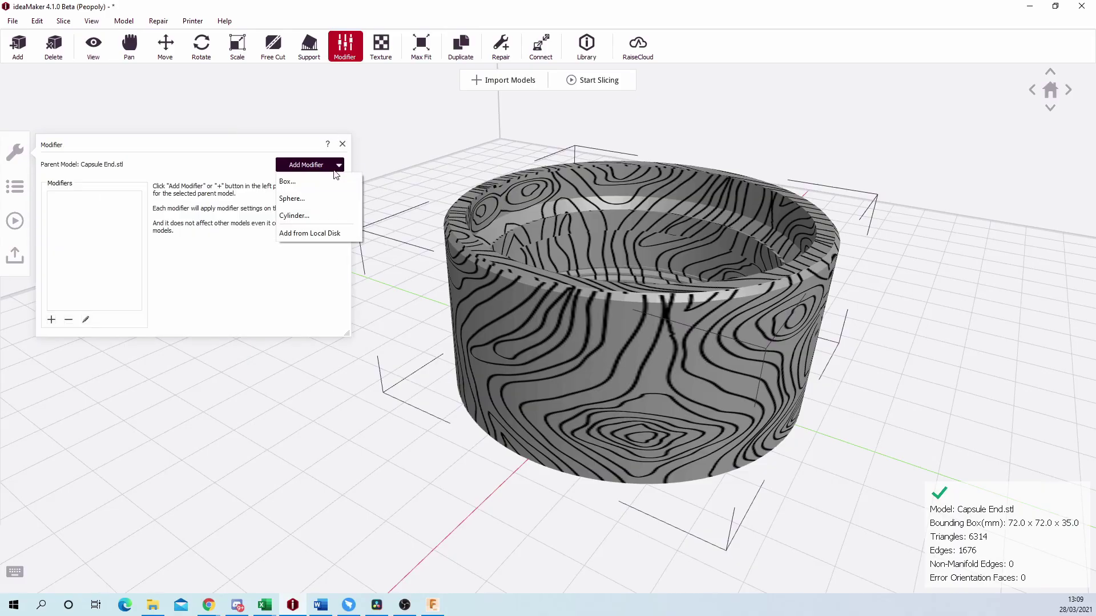
pyautogui.click(325, 178)
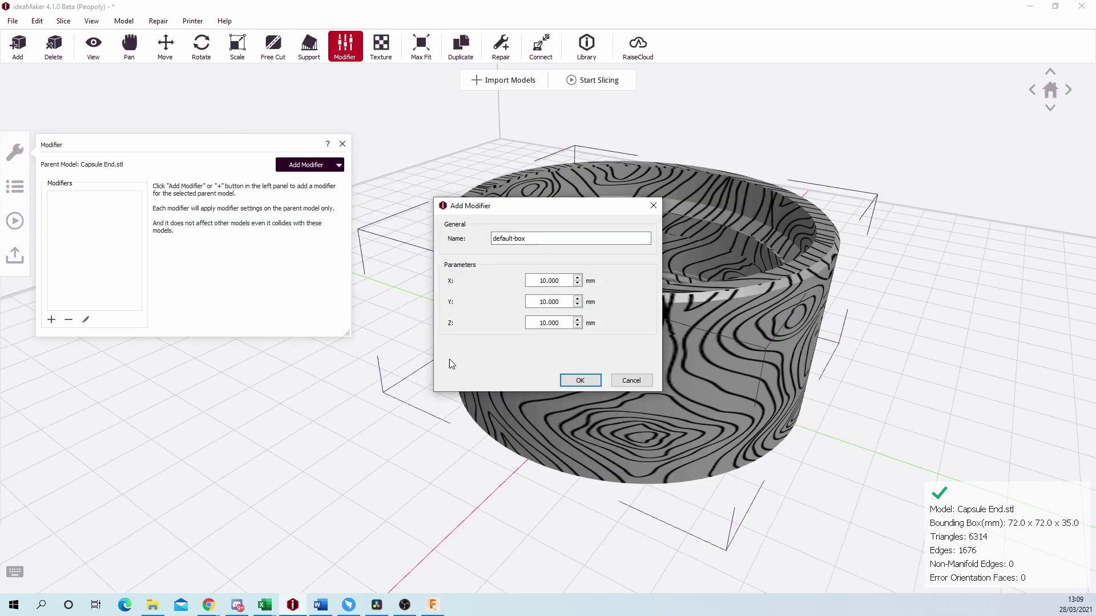
pyautogui.click(581, 381)
pyautogui.moveTo(400, 427); pyautogui.dragTo(899, 427, button='right')
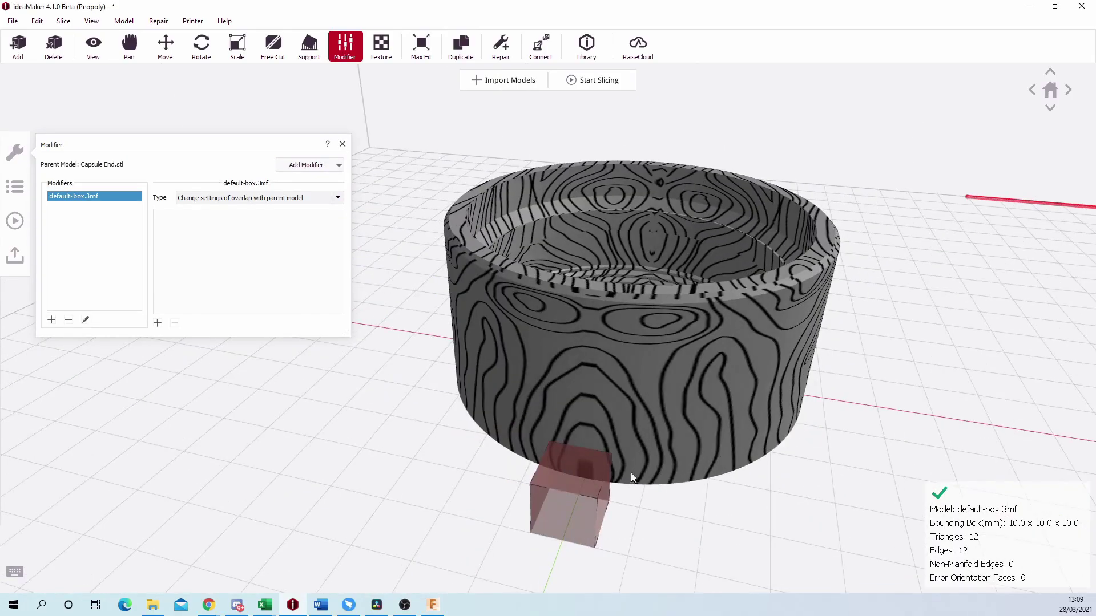
# Move the box modifier into the ring's outer wall and set its type to No Texture at overlap with parent model.
pyautogui.click(164, 48)
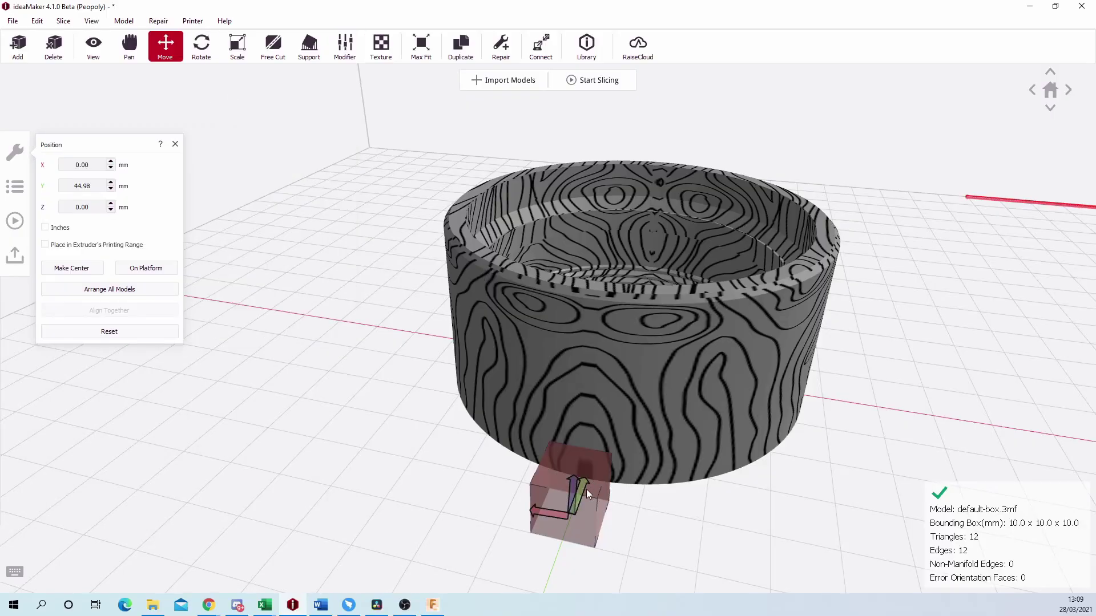
pyautogui.moveTo(589, 494); pyautogui.dragTo(588, 401)
pyautogui.click(344, 49)
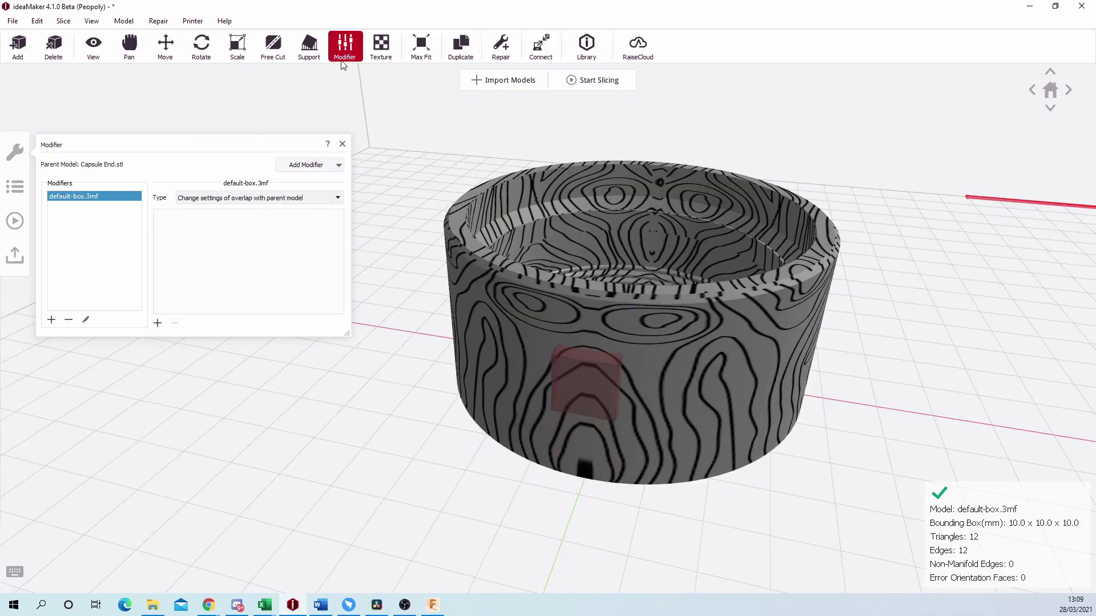
pyautogui.click(339, 199)
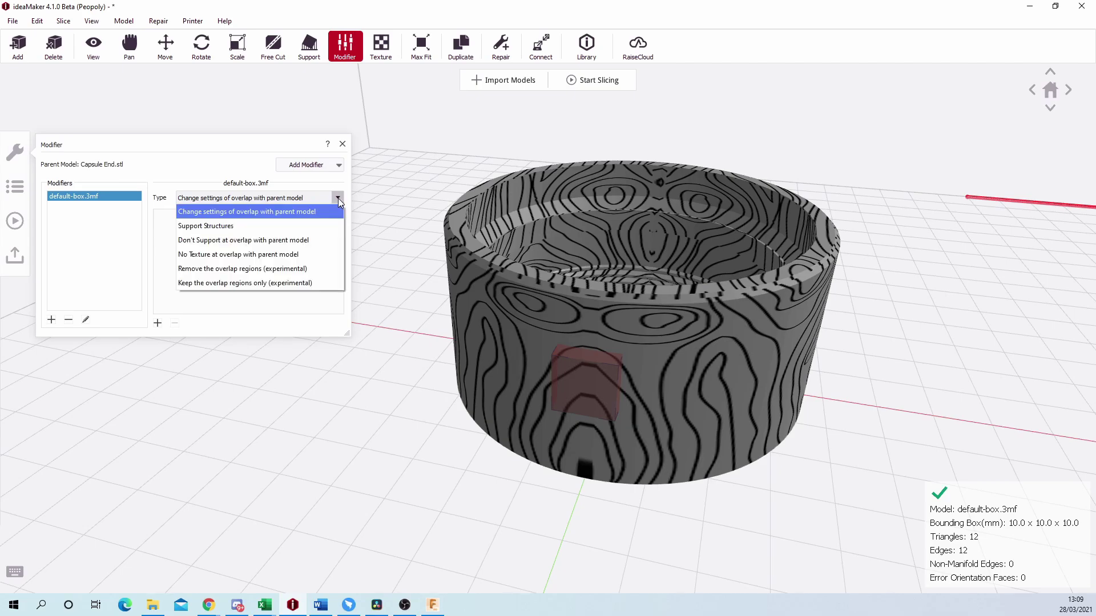
pyautogui.click(240, 256)
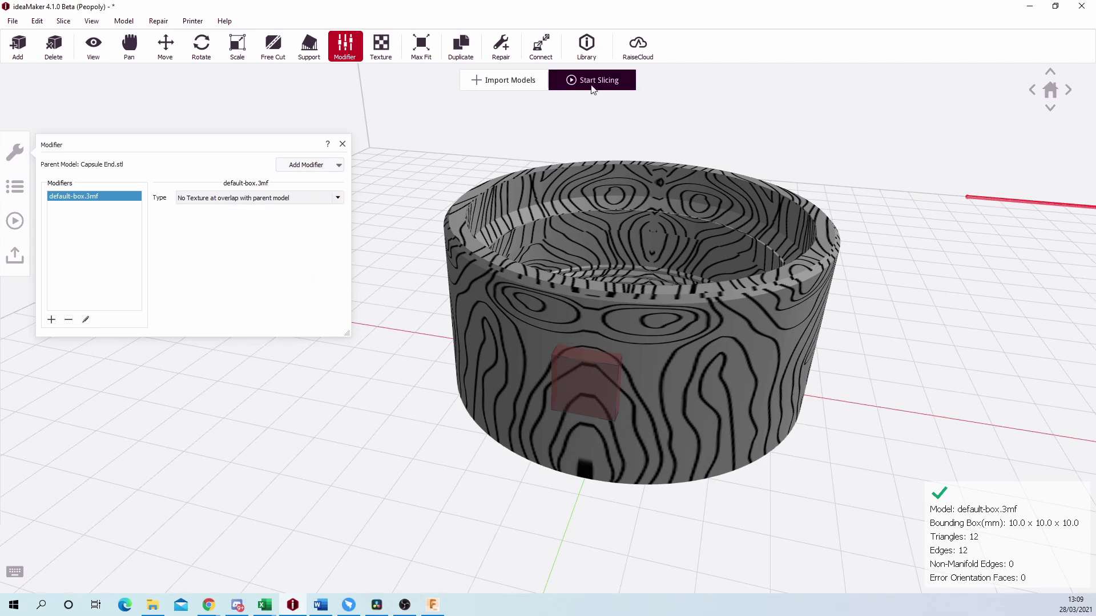
# Slice the ring with thin wall detection turned off and examine the box modifier's overlap area in the preview.
pyautogui.click(594, 80)
pyautogui.click(725, 463)
pyautogui.click(613, 324)
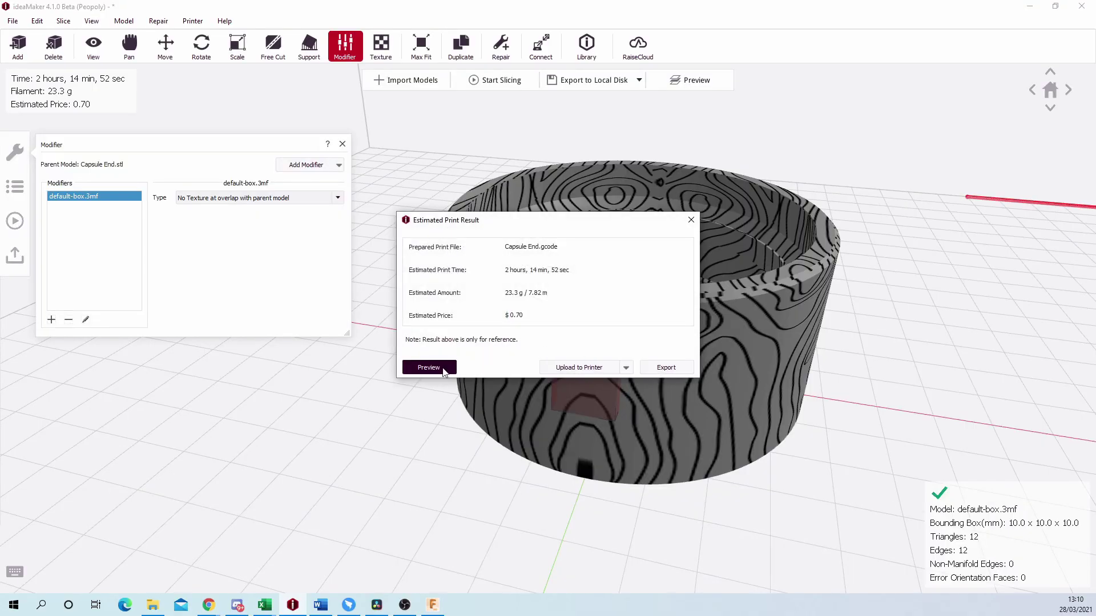
pyautogui.click(445, 373)
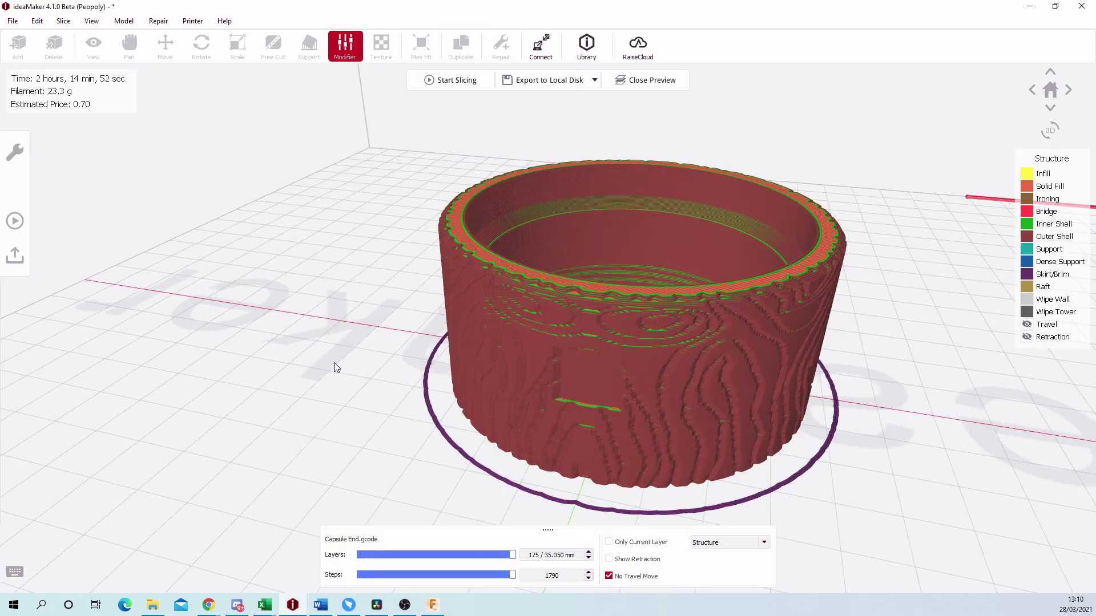
pyautogui.moveTo(334, 362); pyautogui.dragTo(524, 289)
pyautogui.scroll(8, 772, 341)
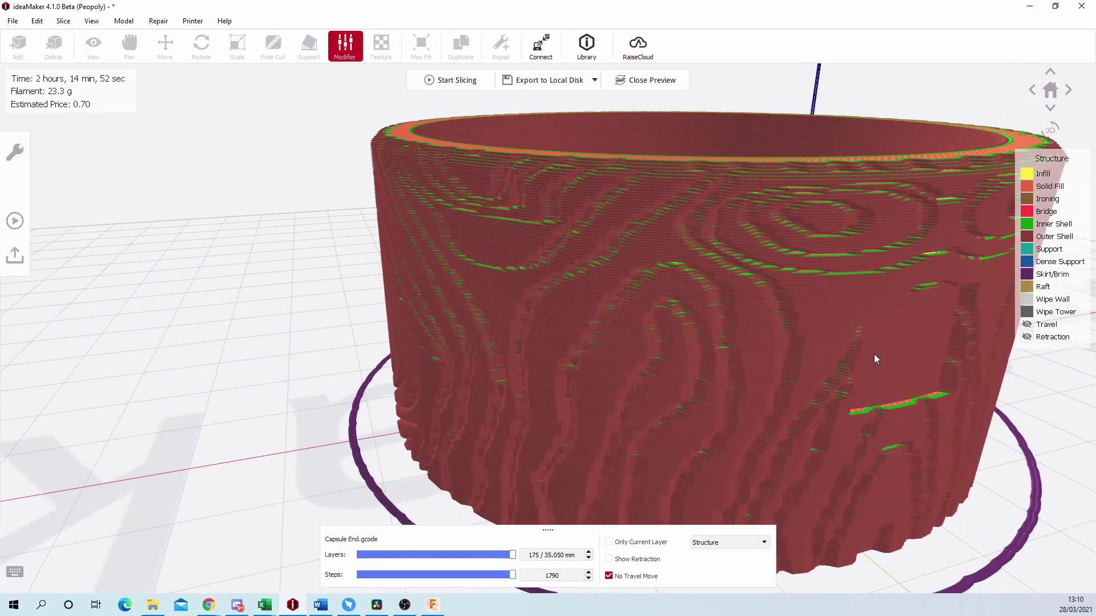
pyautogui.moveTo(874, 353); pyautogui.dragTo(778, 345)
pyautogui.scroll(5, 565, 310)
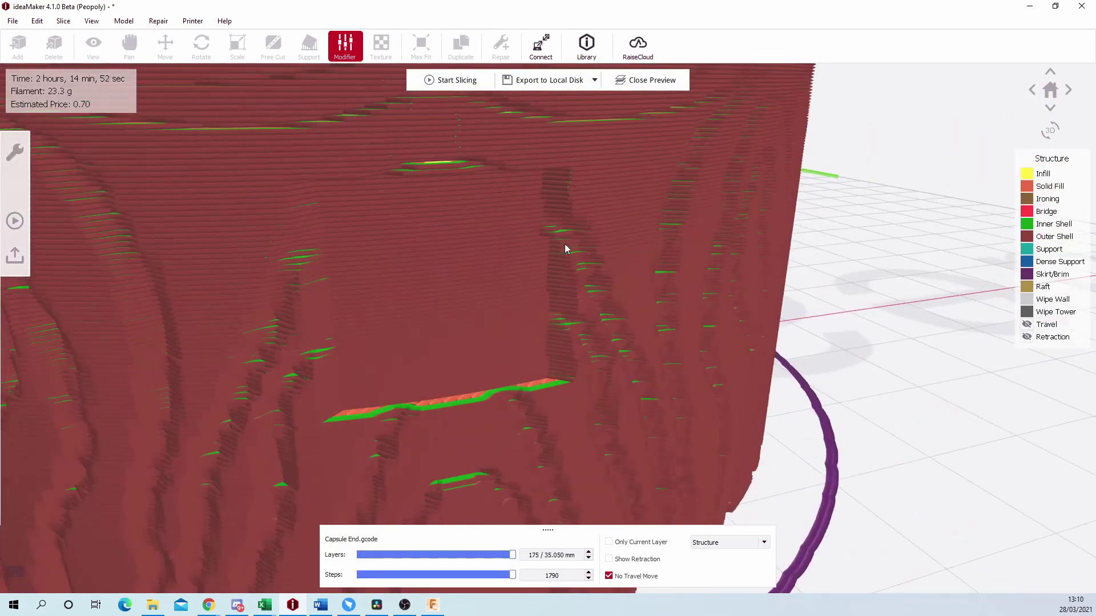
pyautogui.scroll(-8, 560, 257)
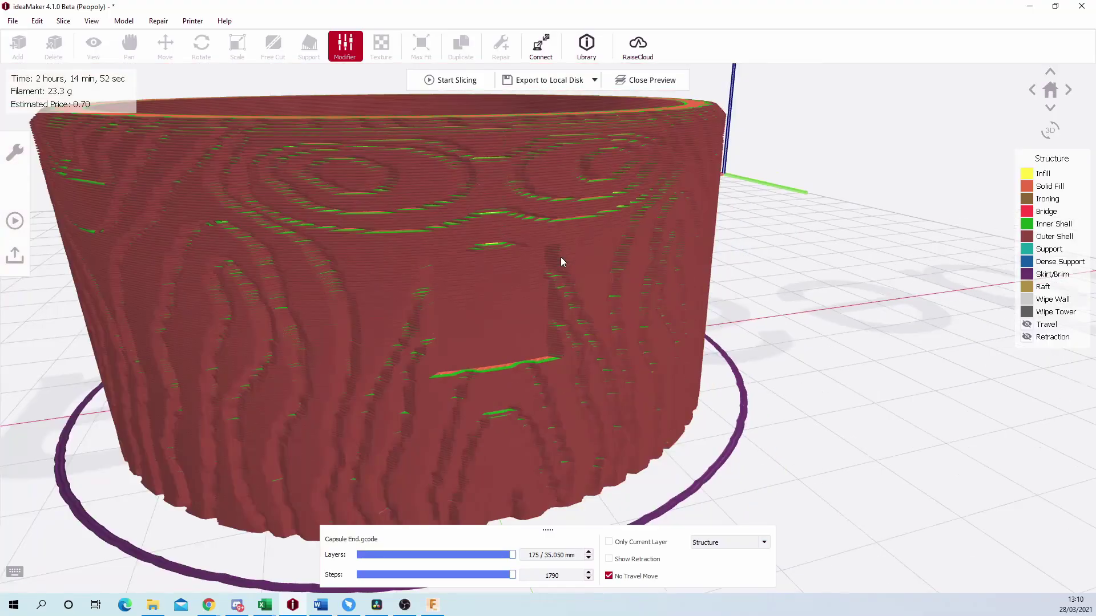
pyautogui.moveTo(678, 332); pyautogui.dragTo(639, 228)
# Turn off Texture Lighter Color Up in the slicing template, save it, re-slice the textured ring and open its preview.
pyautogui.click(456, 90)
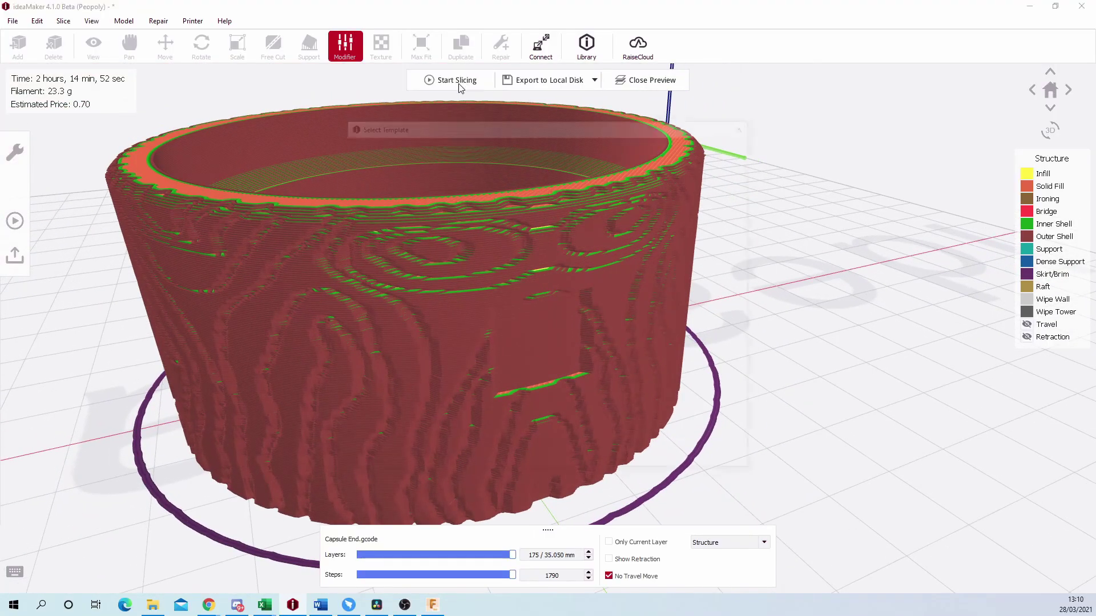
pyautogui.click(712, 261)
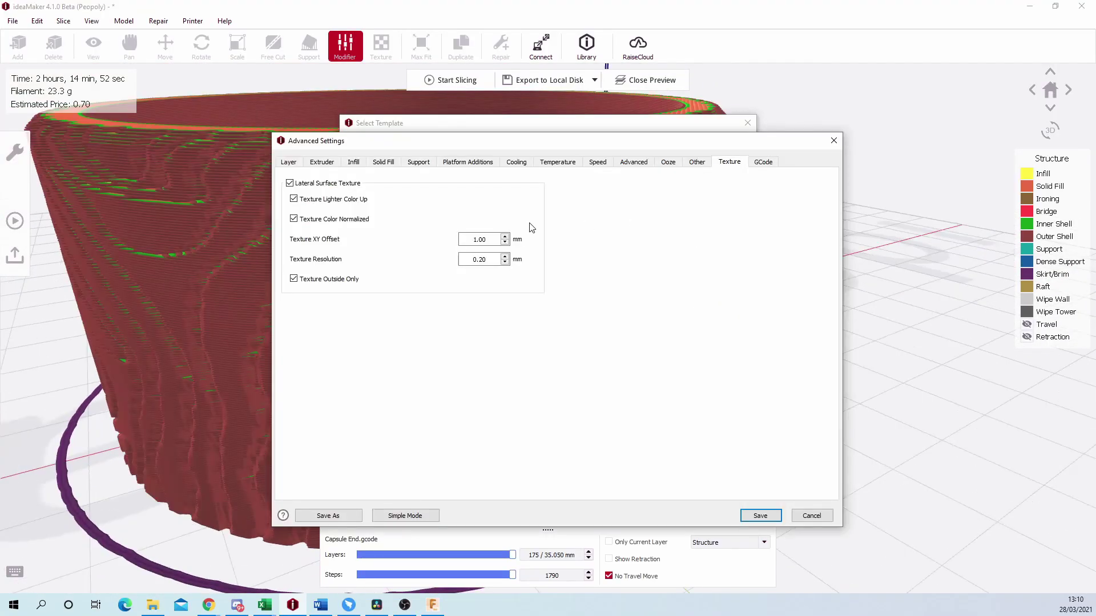
pyautogui.click(295, 201)
pyautogui.click(758, 517)
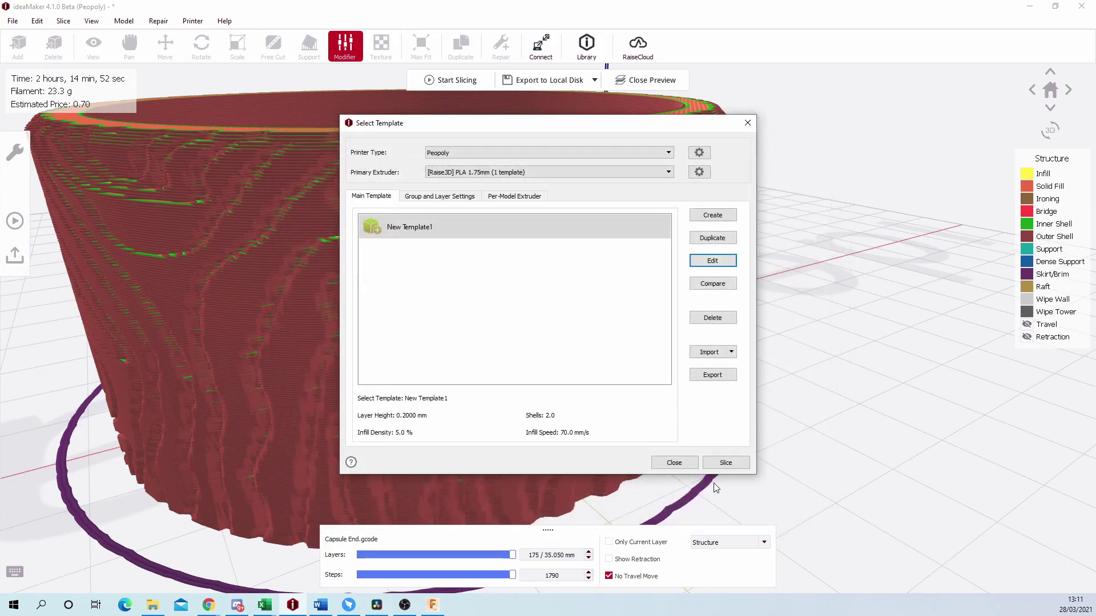
pyautogui.click(719, 465)
pyautogui.click(621, 322)
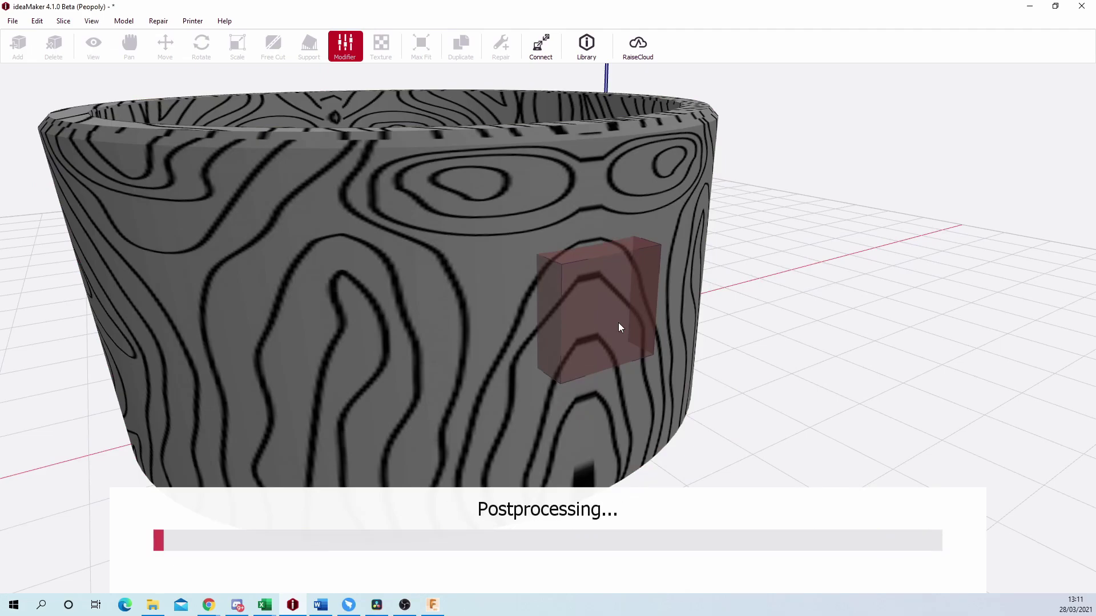
pyautogui.click(450, 368)
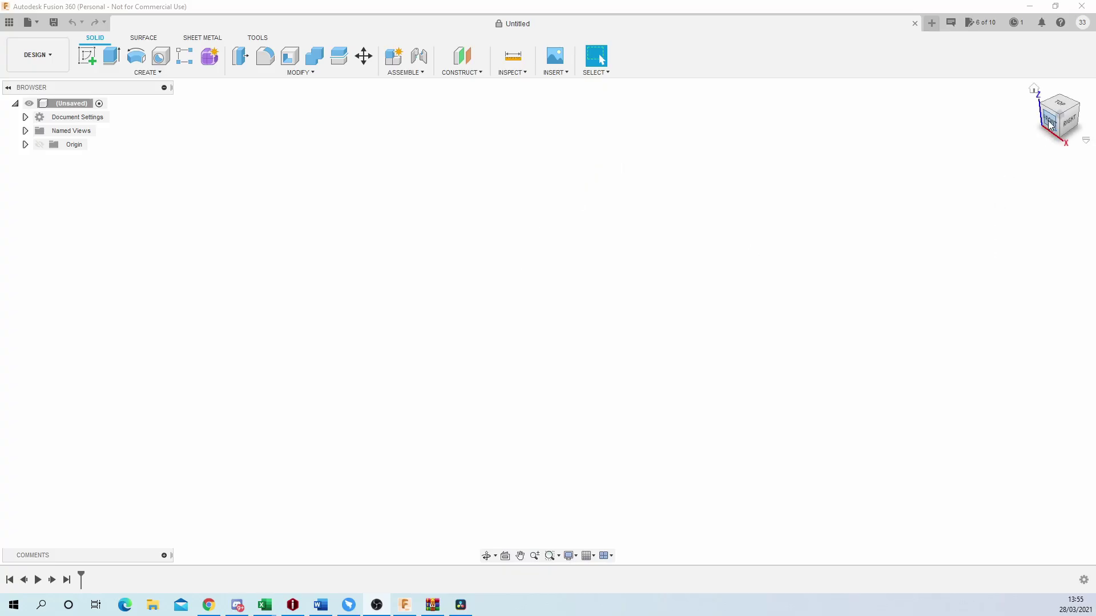
# In Fusion 360, sketch on the front plane a 50 mm base line from the origin, a 100 mm vertical line and a 50 mm top line.
pyautogui.click(96, 55)
pyautogui.click(580, 290)
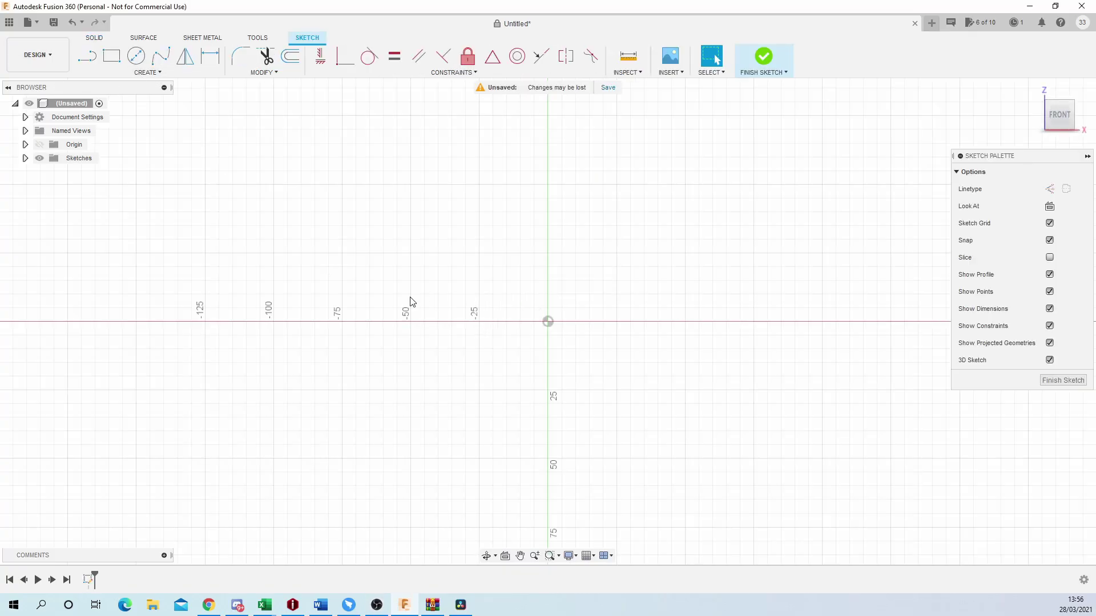
pyautogui.press('l')
pyautogui.click(548, 322)
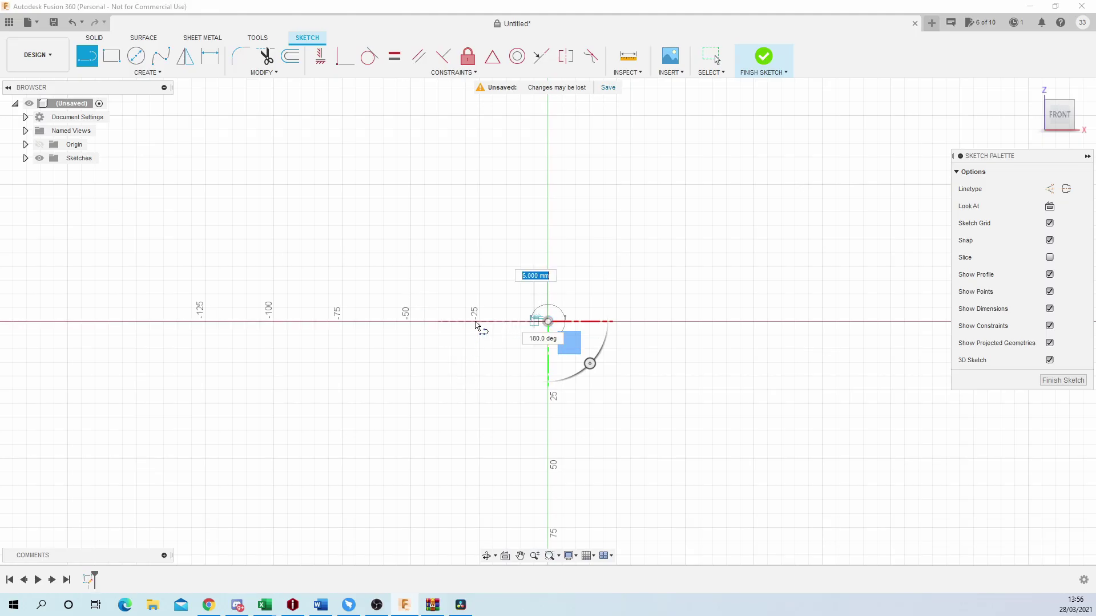
pyautogui.click(411, 322)
pyautogui.click(463, 369)
pyautogui.moveTo(588, 333); pyautogui.dragTo(581, 428, button='middle')
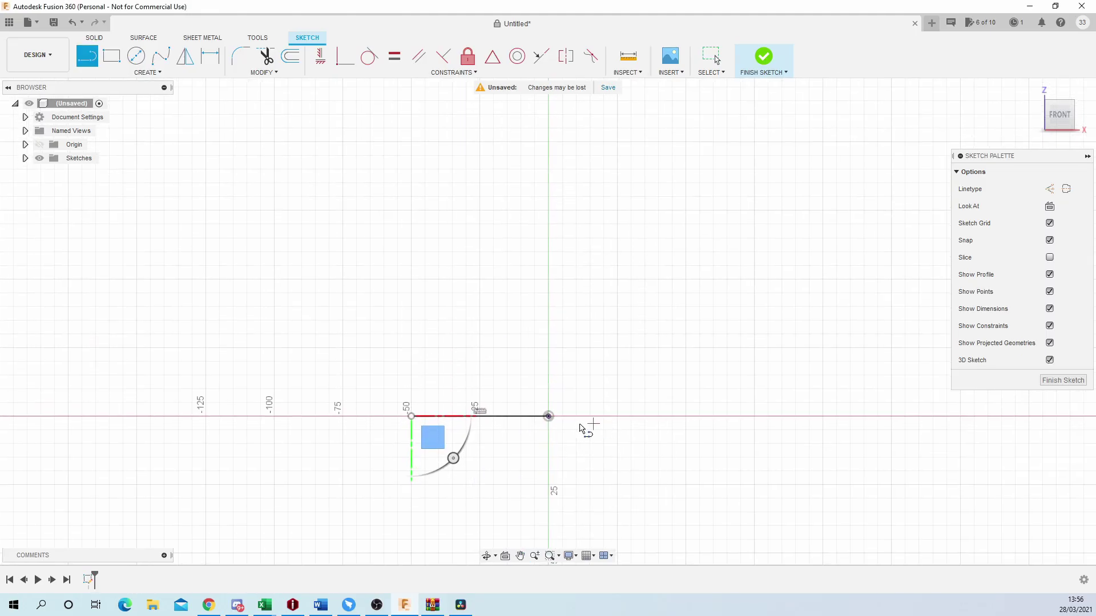
pyautogui.click(548, 416)
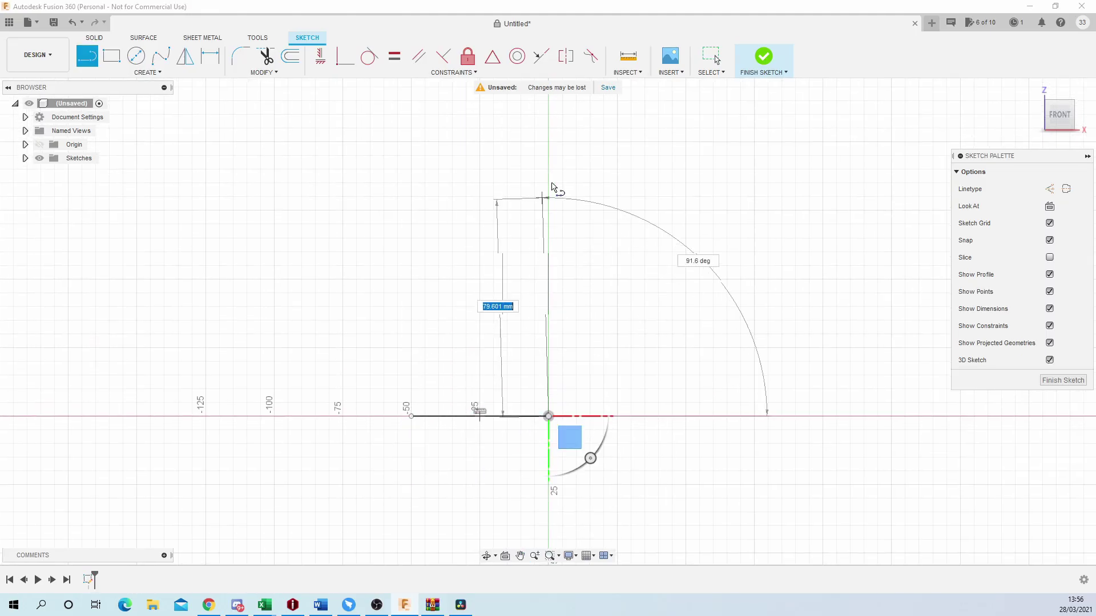
pyautogui.click(549, 142)
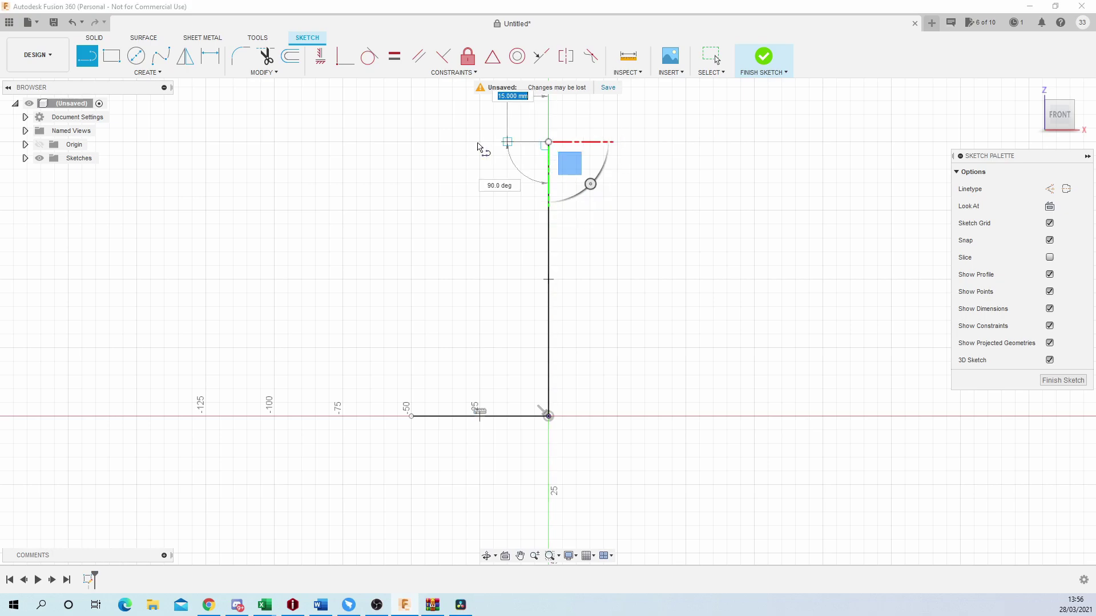
pyautogui.click(411, 141)
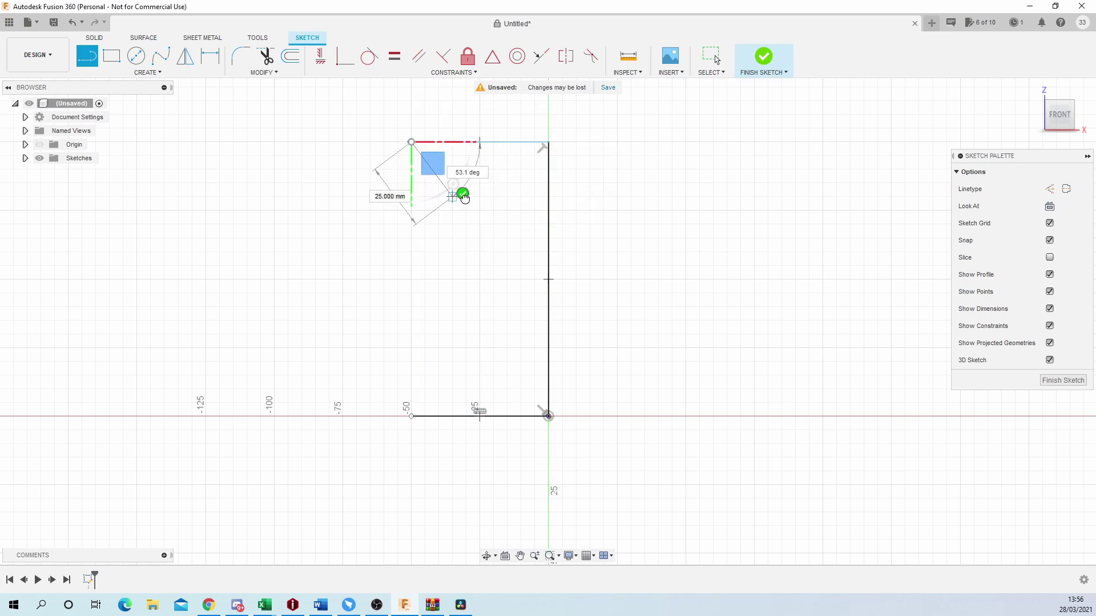
# Close the profile with an outward-bulging three-point arc between the free ends of the top and base lines, and finish the sketch.
pyautogui.click(160, 73)
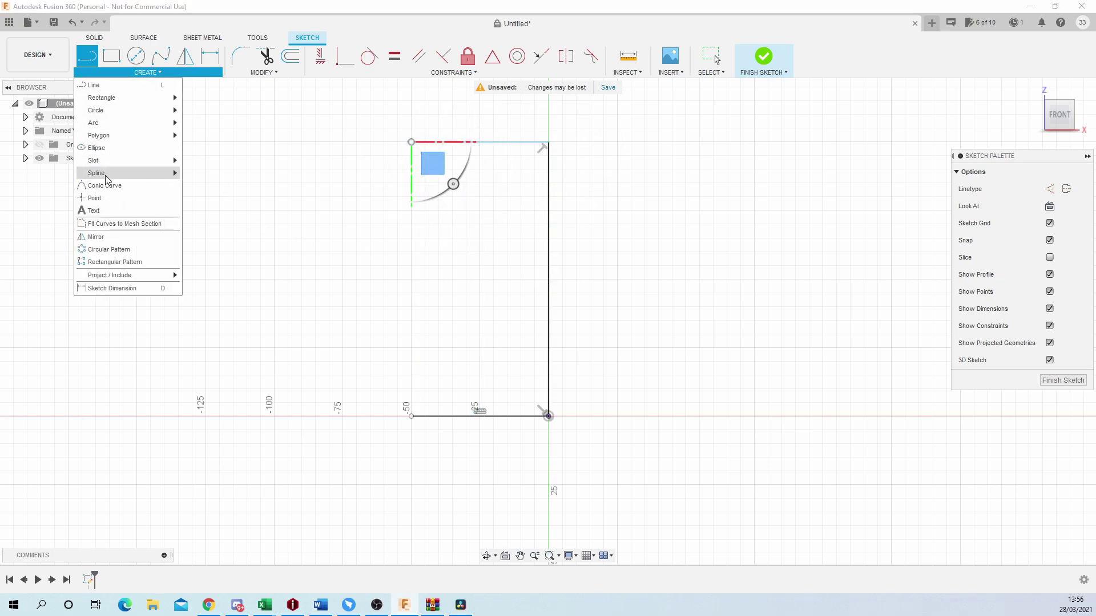
pyautogui.moveTo(135, 123)
pyautogui.click(209, 124)
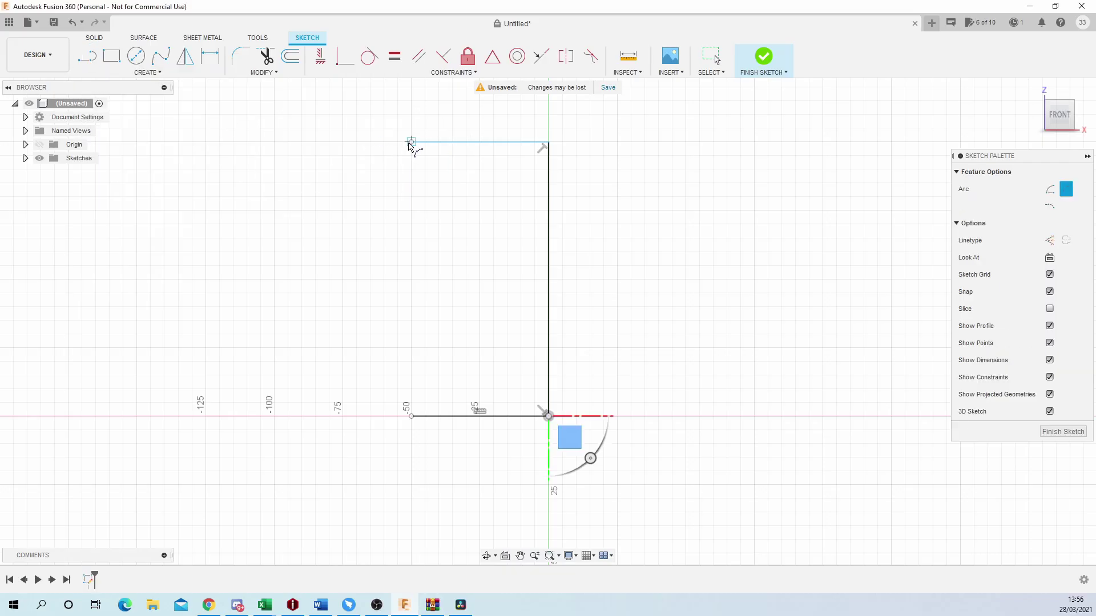
pyautogui.click(411, 142)
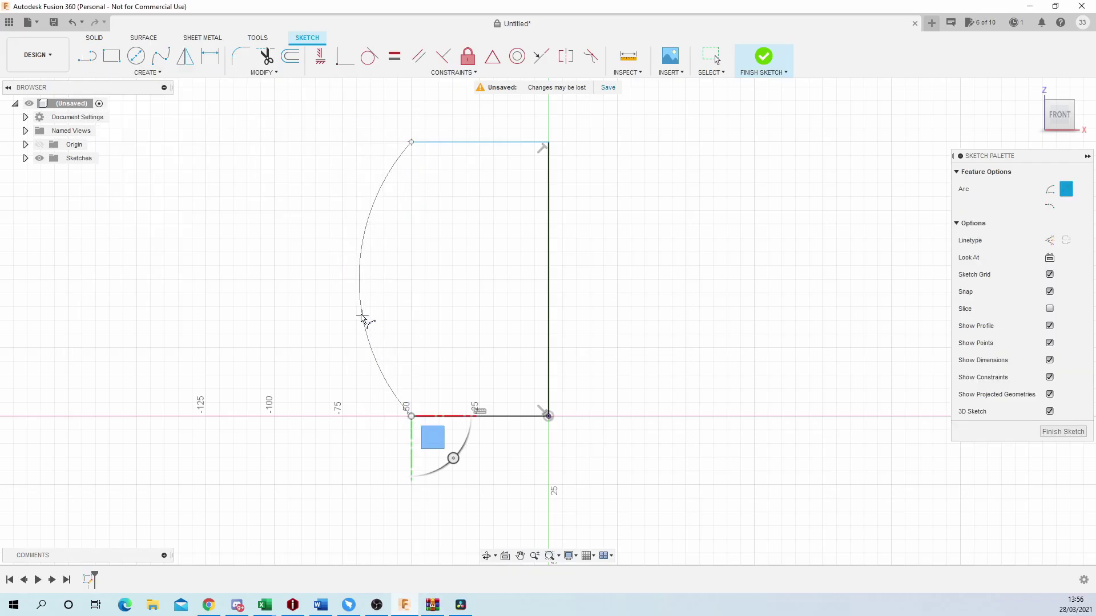
pyautogui.click(357, 317)
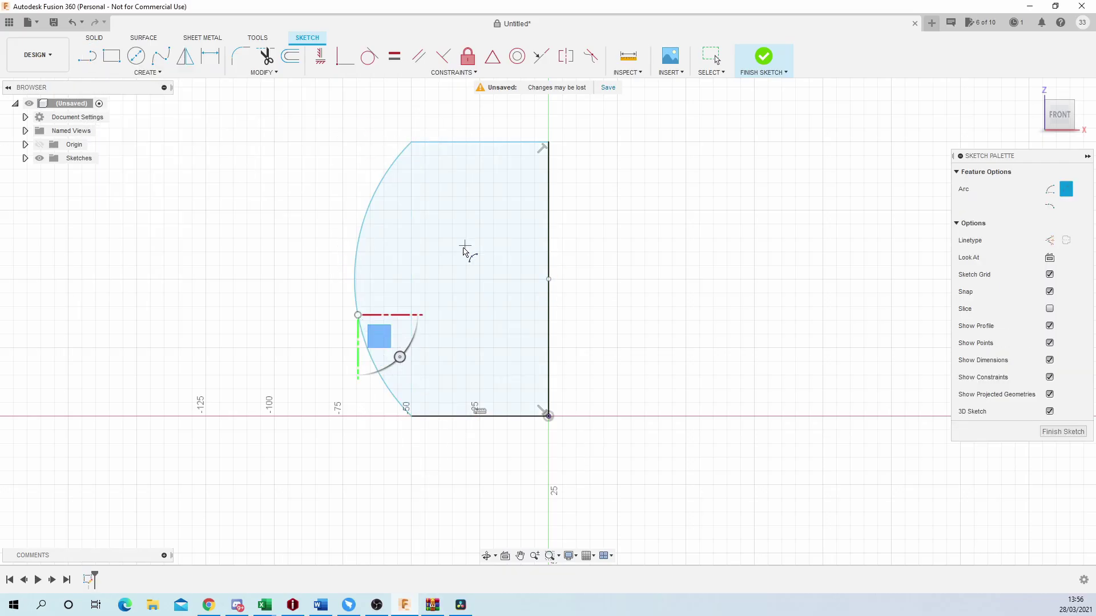
pyautogui.keyDown('shift'); pyautogui.moveTo(621, 373); pyautogui.dragTo(451, 190, button='middle'); pyautogui.keyUp('shift')
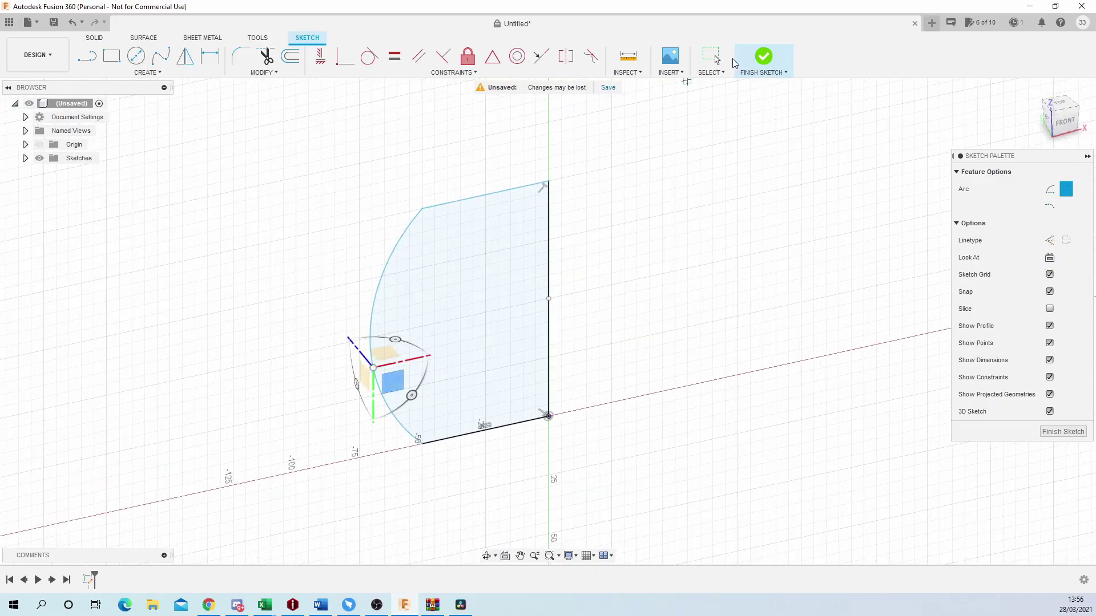
pyautogui.click(737, 61)
# Revolve the closed profile 360 degrees about its vertical line as a new body.
pyautogui.click(141, 59)
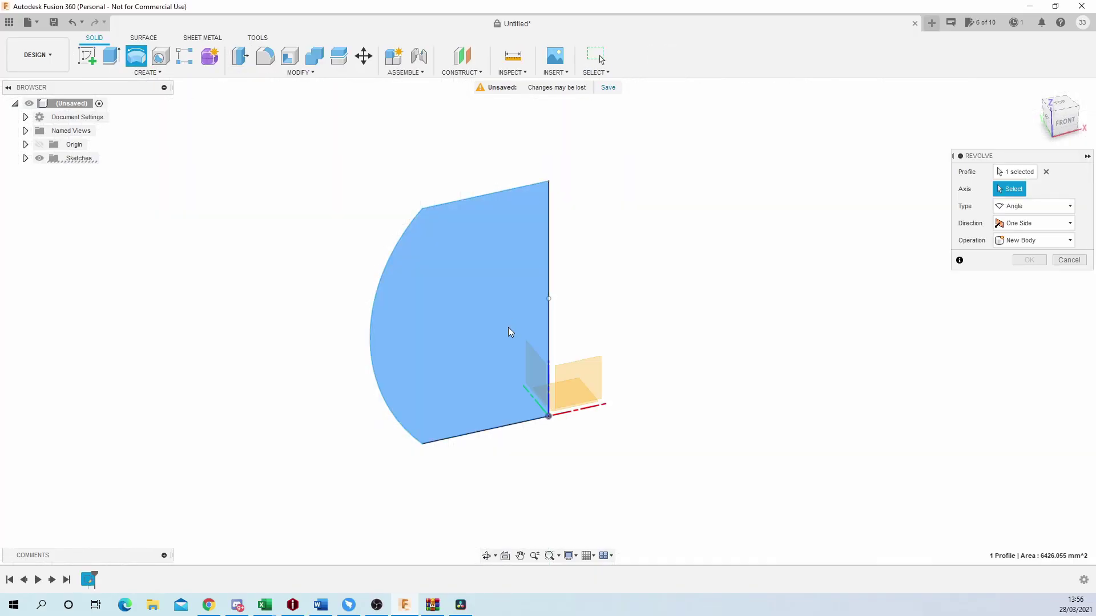
pyautogui.click(549, 283)
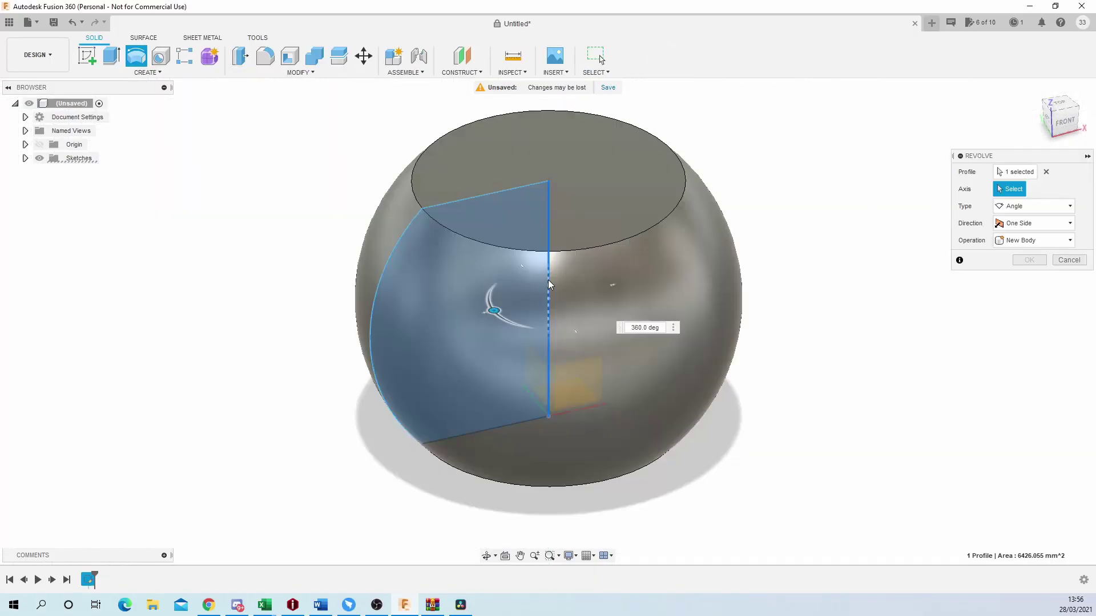
pyautogui.click(1029, 277)
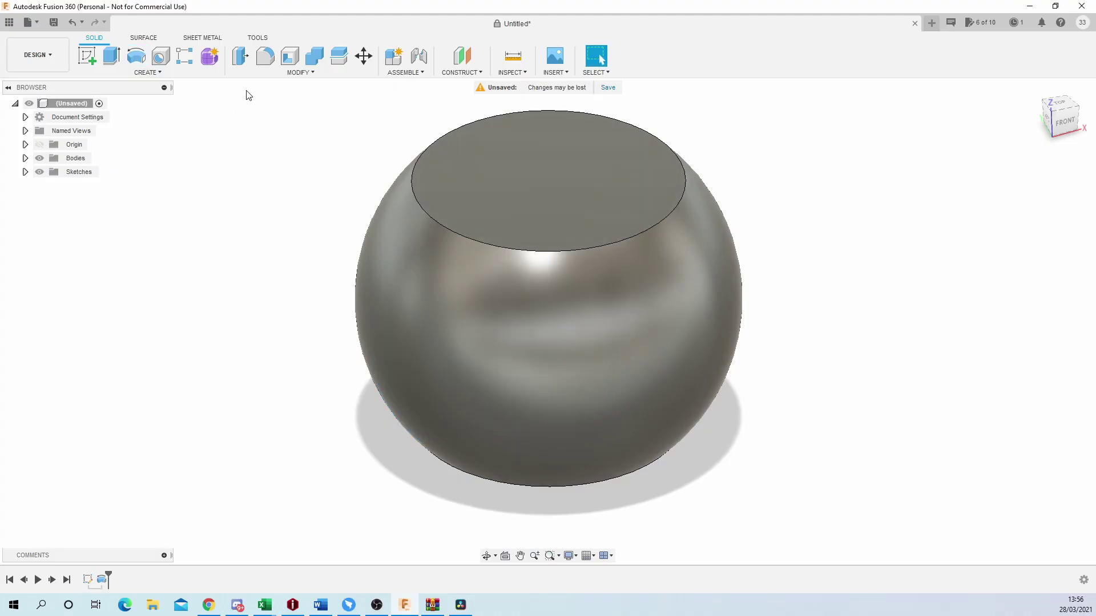
# Shell the revolved body from its flat top face with a 5 mm inside thickness.
pyautogui.click(290, 55)
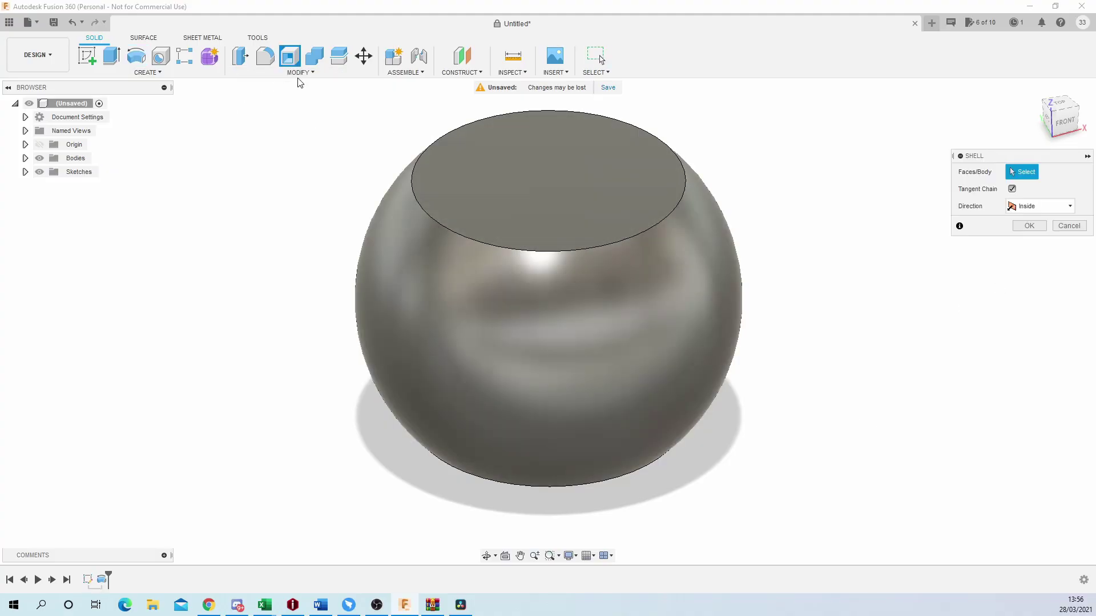
pyautogui.click(461, 197)
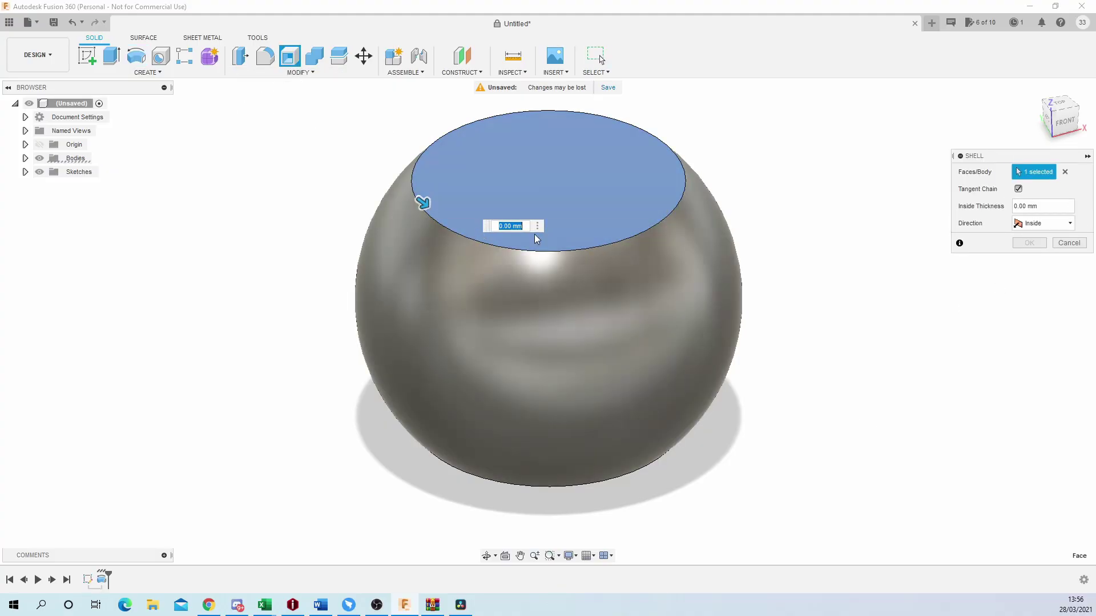
pyautogui.write('5')
pyautogui.press('Return')
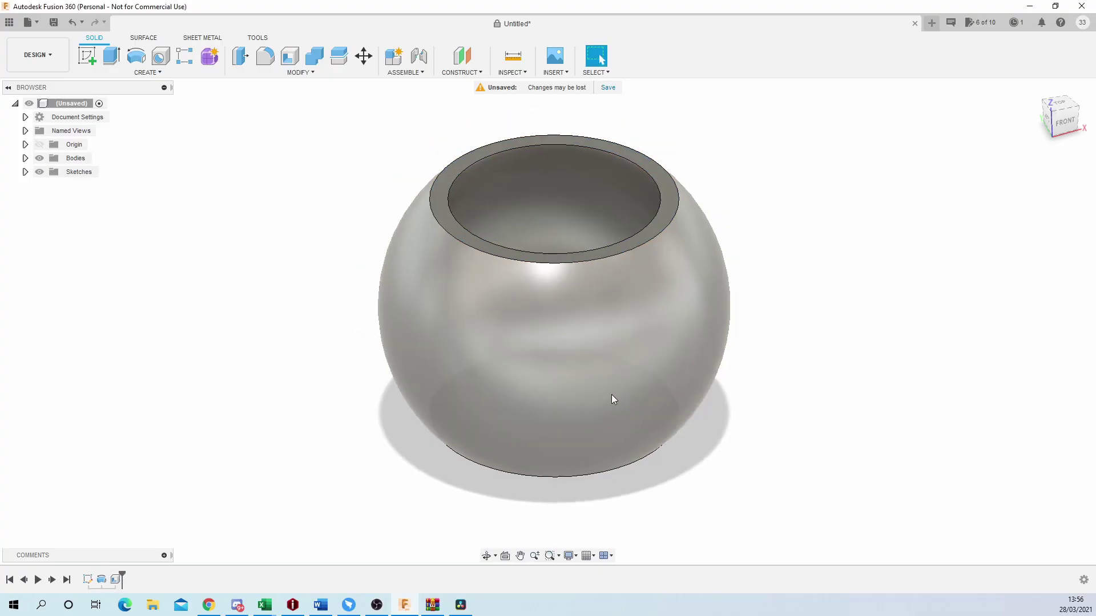
pyautogui.keyDown('shift'); pyautogui.moveTo(752, 423); pyautogui.dragTo(693, 430, button='middle'); pyautogui.keyUp('shift')
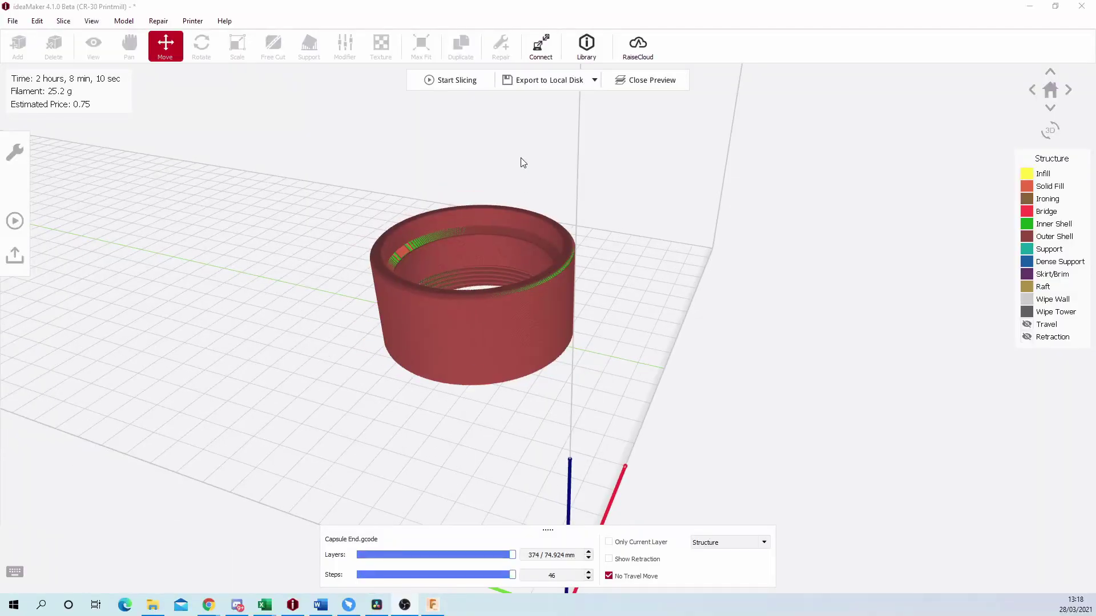
# Switch to ideaMaker and scrub through the layers of the Capsule End ring sliced for the CR-30 Printmill.
pyautogui.moveTo(513, 562); pyautogui.dragTo(530, 585)
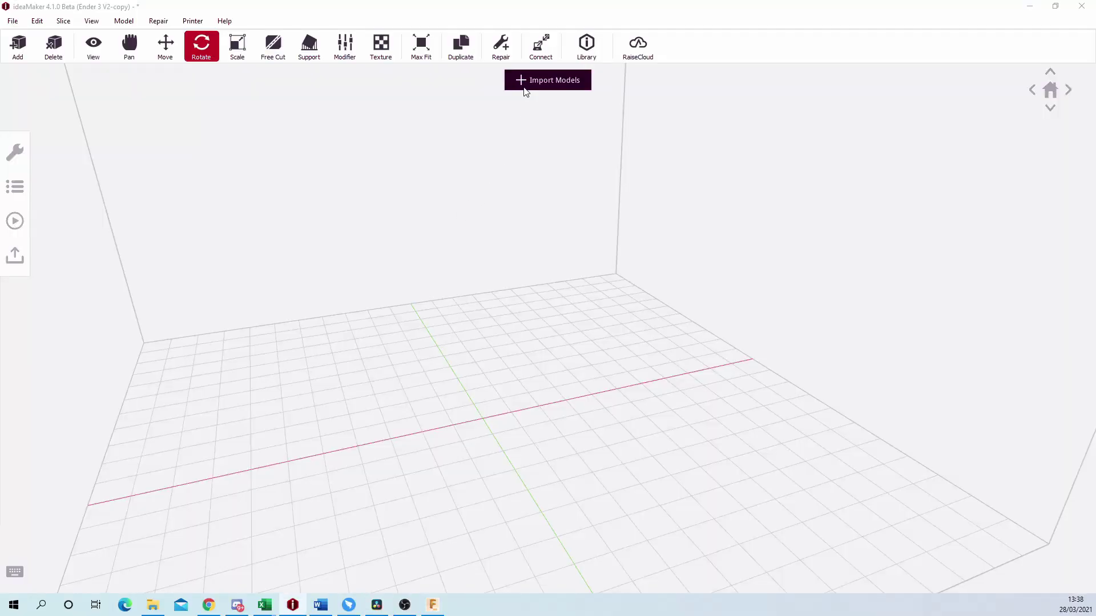
# Import the lion photo as a 100 x 89 mm relief with 5 mm max height, 1 mm min height and darker areas higher.
pyautogui.click(524, 88)
pyautogui.click(526, 286)
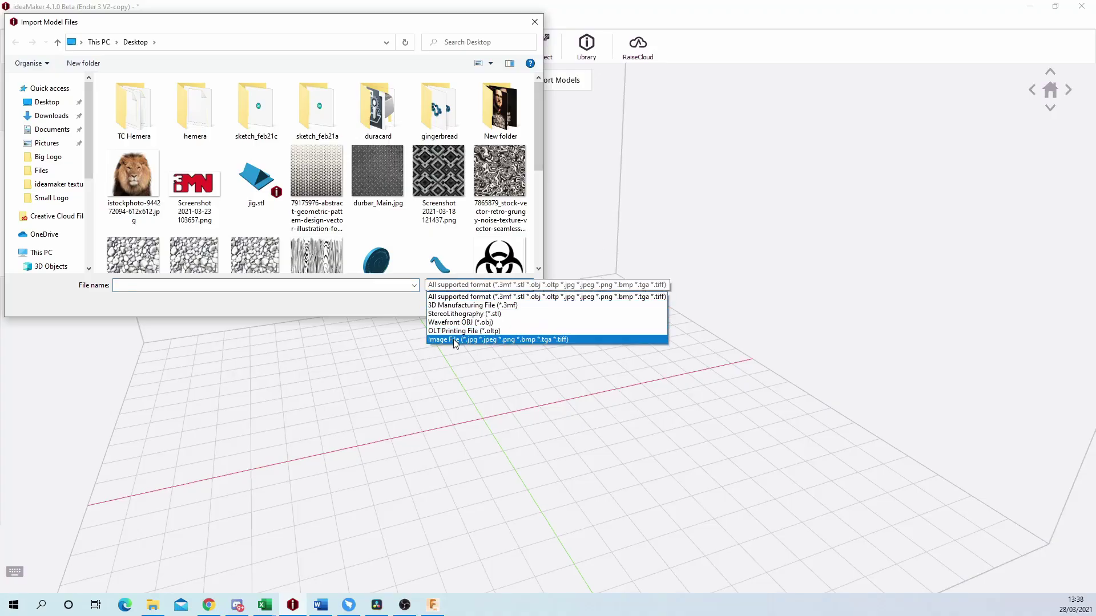
pyautogui.click(147, 182)
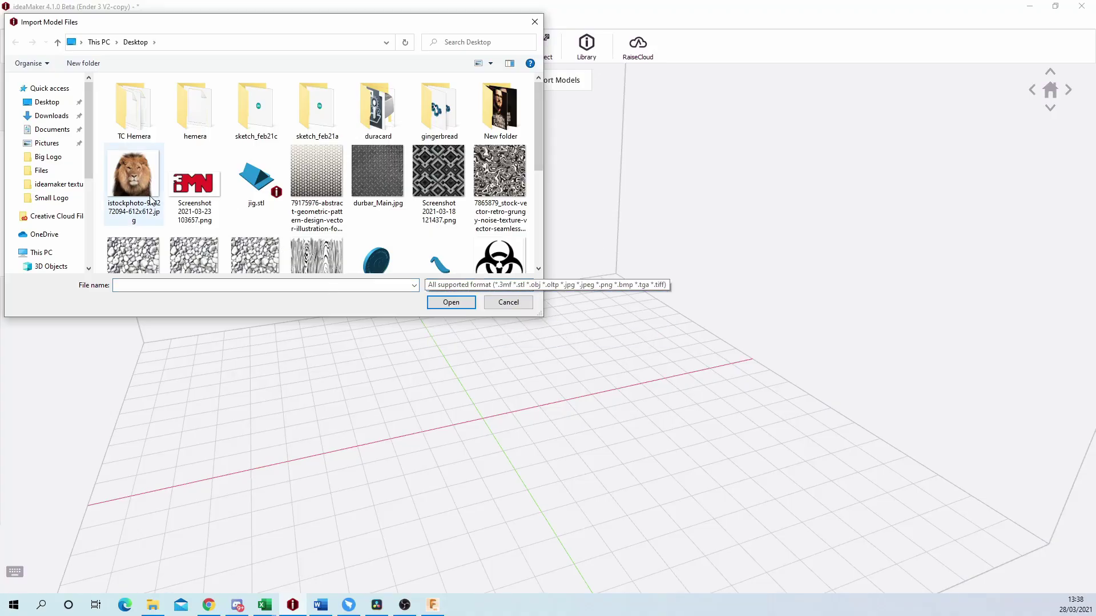
pyautogui.click(147, 187)
pyautogui.click(451, 302)
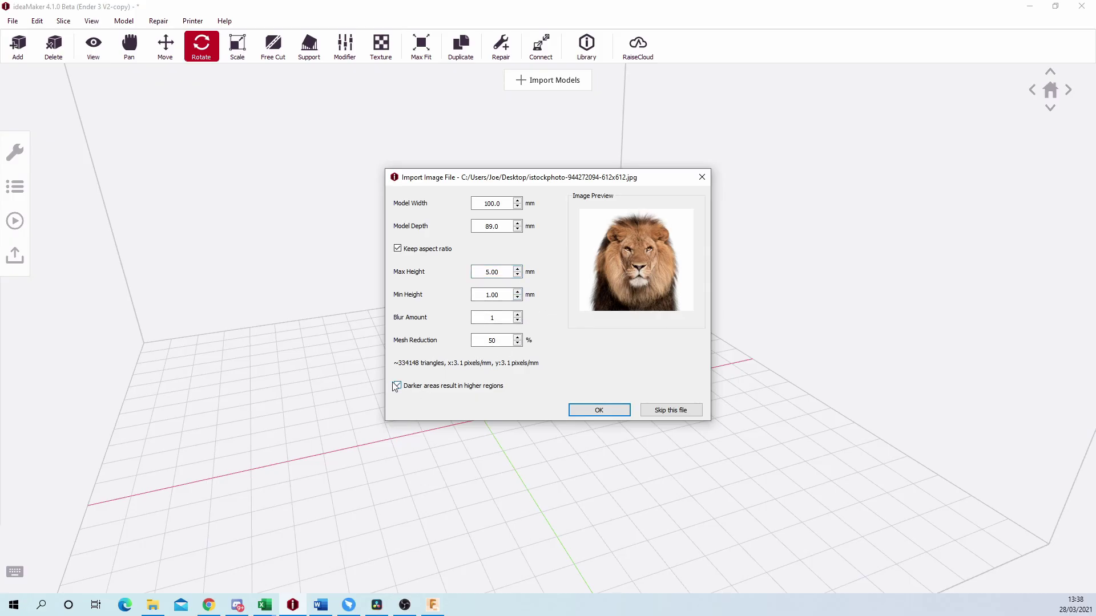
pyautogui.click(599, 410)
# Rotate the lion relief 90 degrees about the X axis so that it stands upright on the build plate.
pyautogui.moveTo(669, 340); pyautogui.dragTo(672, 460)
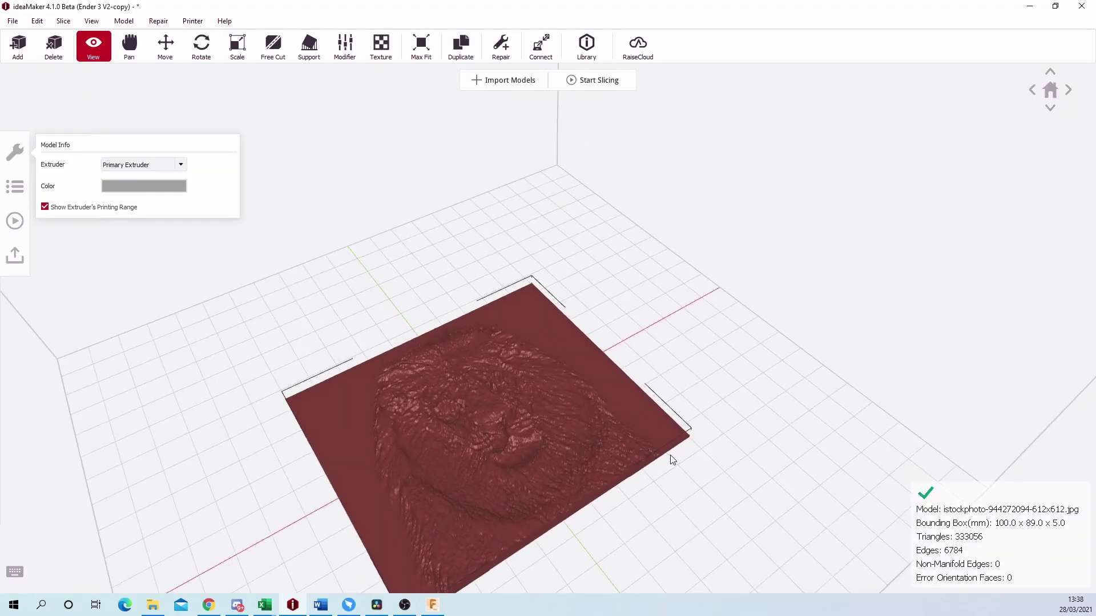
pyautogui.moveTo(688, 489); pyautogui.dragTo(687, 409, button='right')
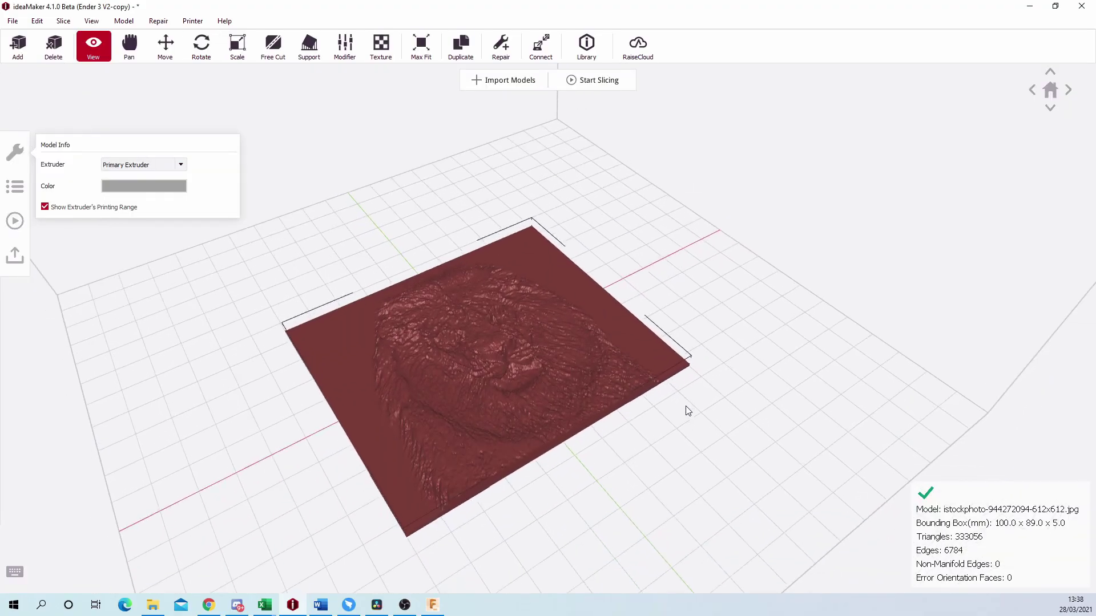
pyautogui.click(202, 51)
pyautogui.click(191, 200)
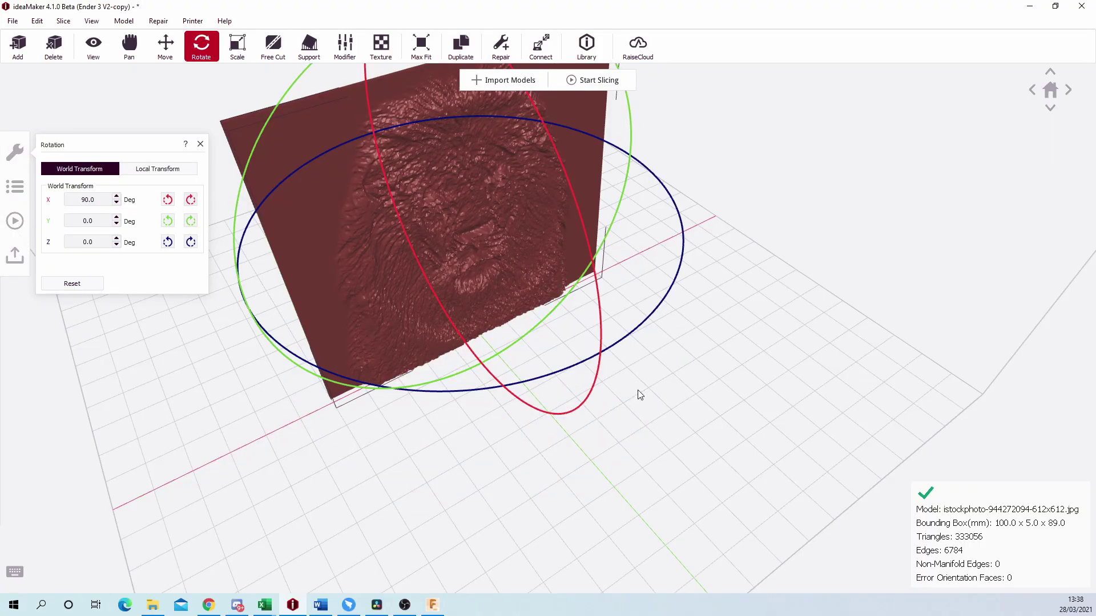
pyautogui.click(656, 409)
pyautogui.moveTo(656, 408); pyautogui.dragTo(643, 232)
# Slice the upright relief with the Prusa3D i3 MK3S-PLA 1.75mm-generator-export template set to Brim Only and open the preview.
pyautogui.click(591, 80)
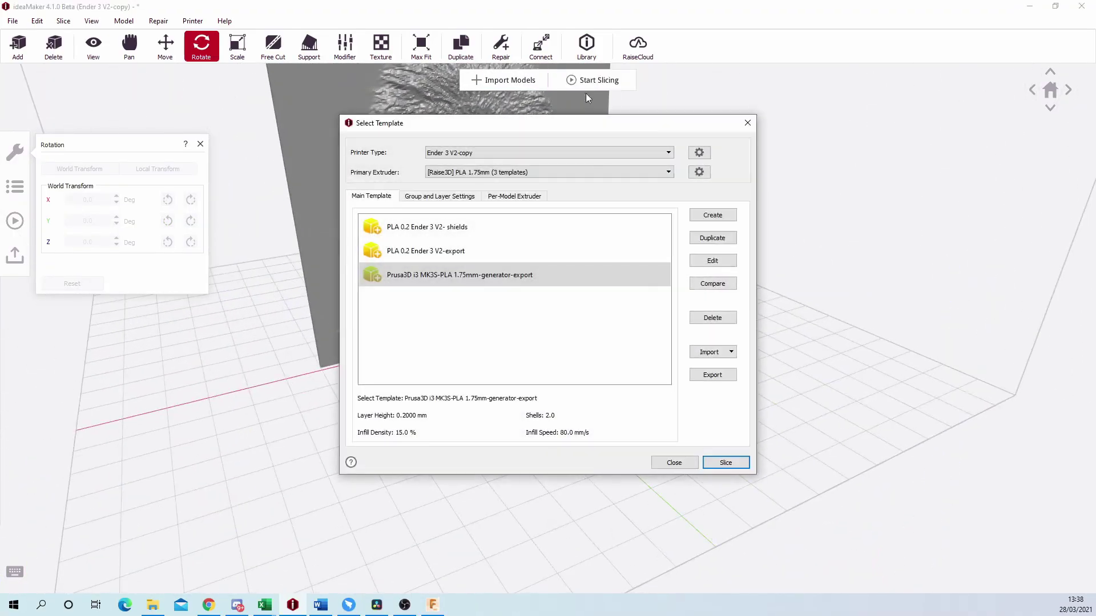
pyautogui.click(702, 263)
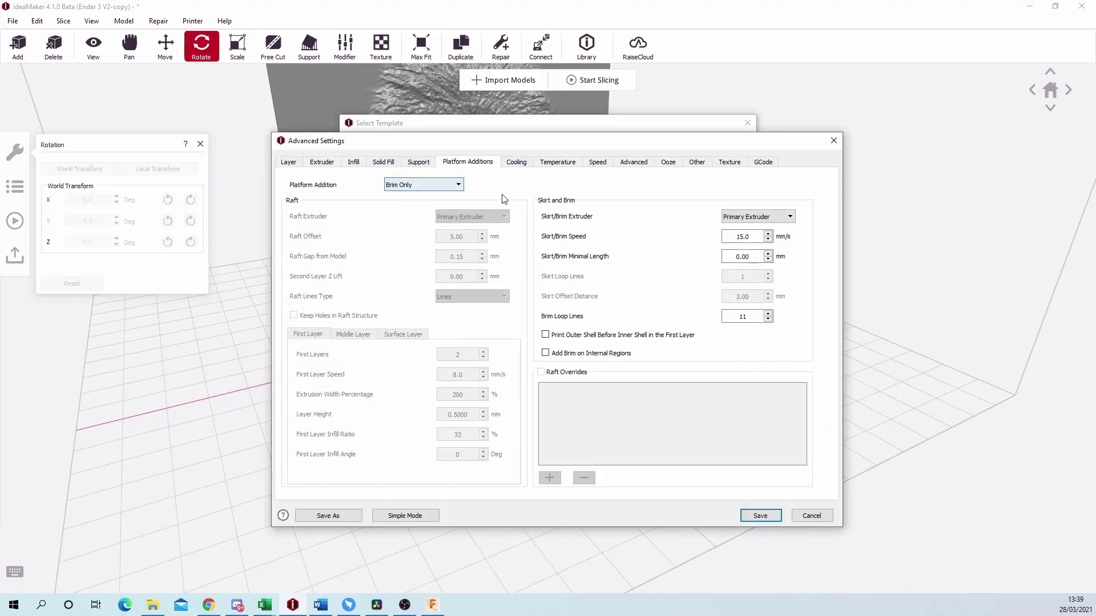
pyautogui.click(760, 516)
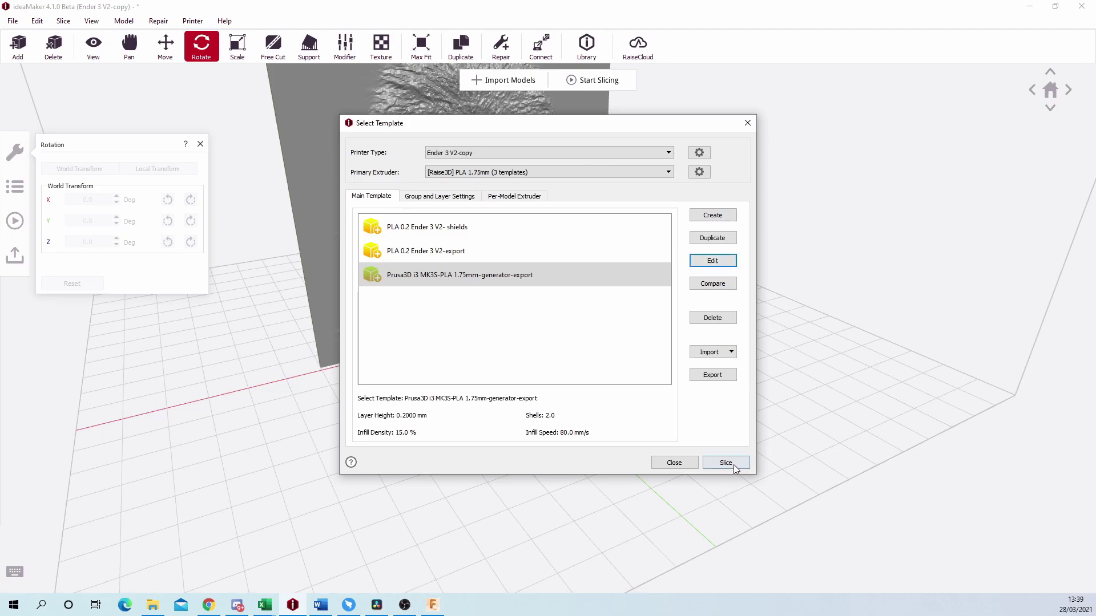
pyautogui.click(726, 463)
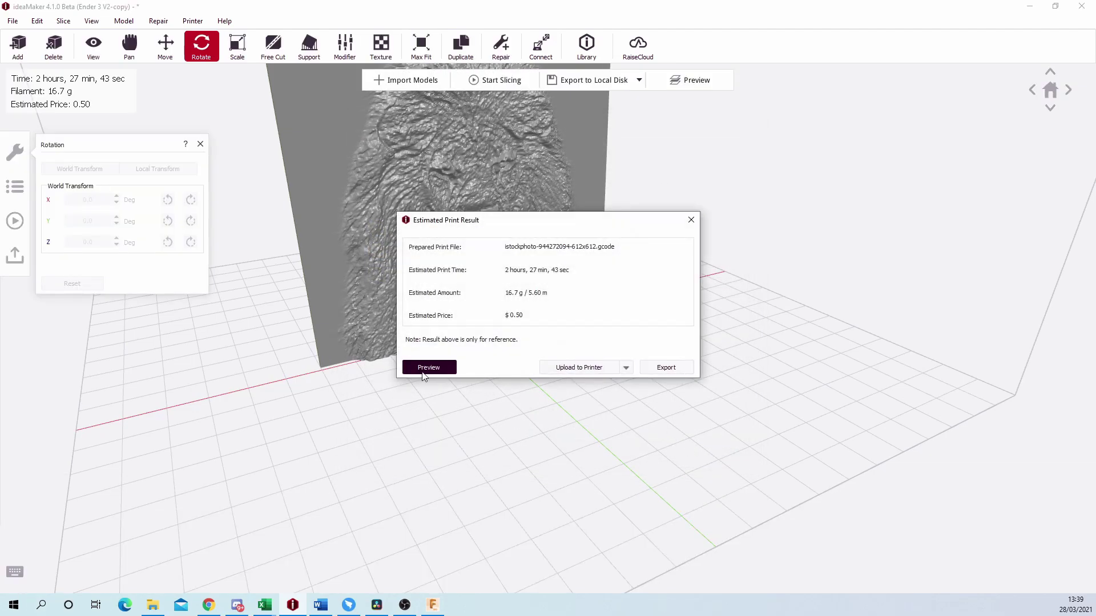
pyautogui.click(428, 368)
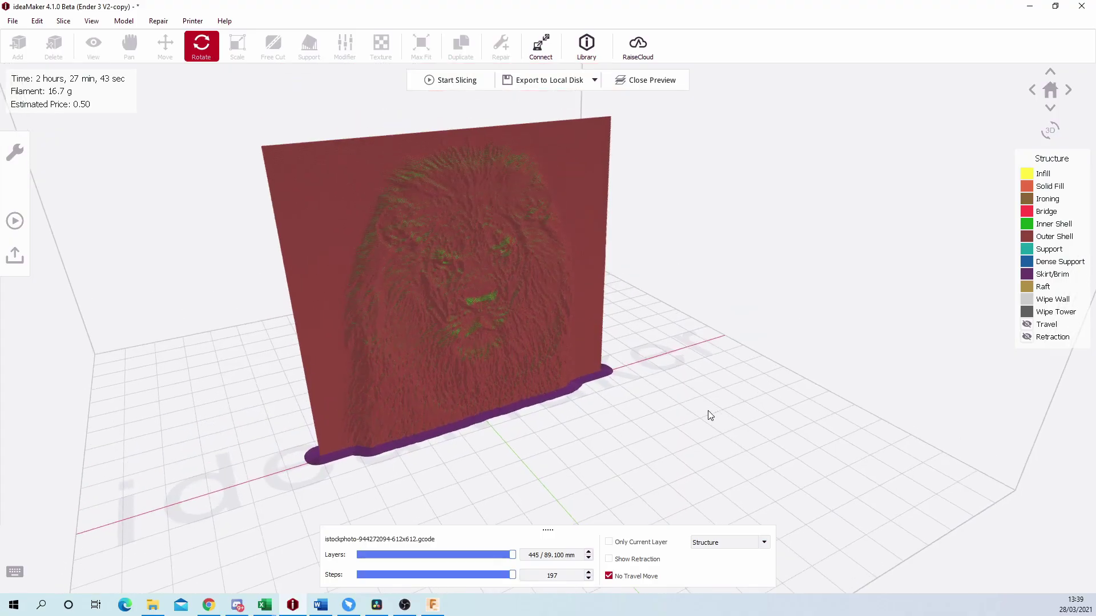